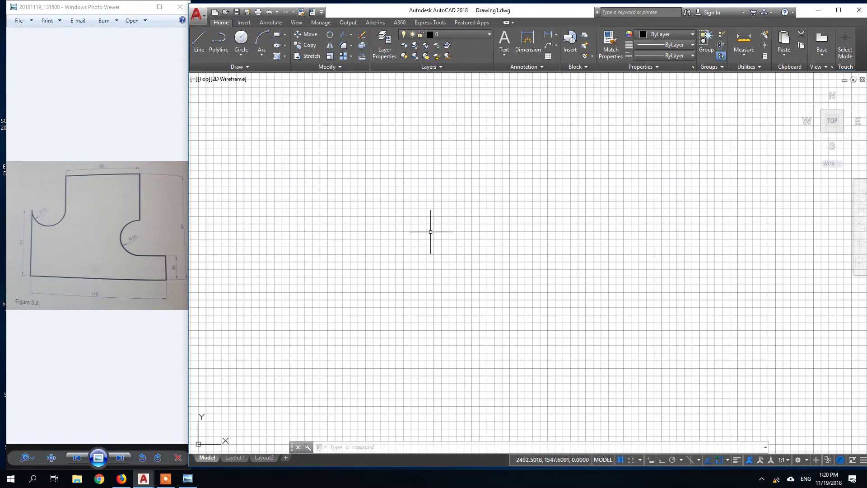
# Step: Create a new drawing (Drawing3) from the acadiso metric template
pyautogui.click(197, 14)
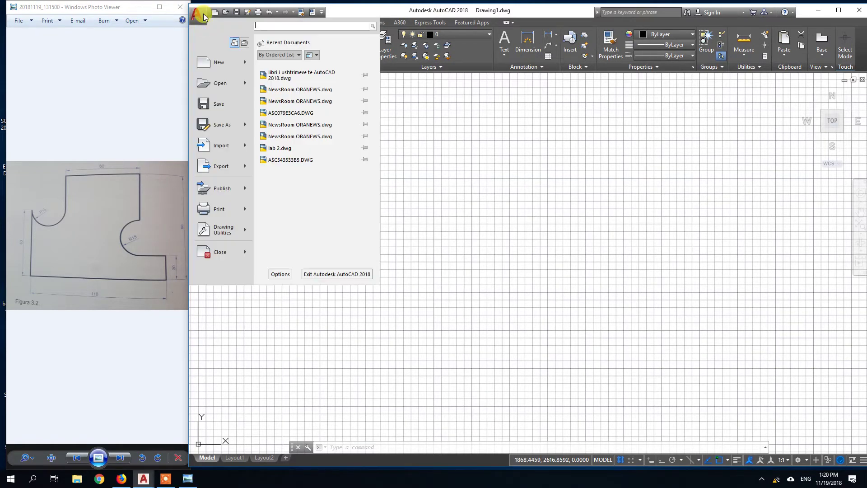
pyautogui.click(212, 63)
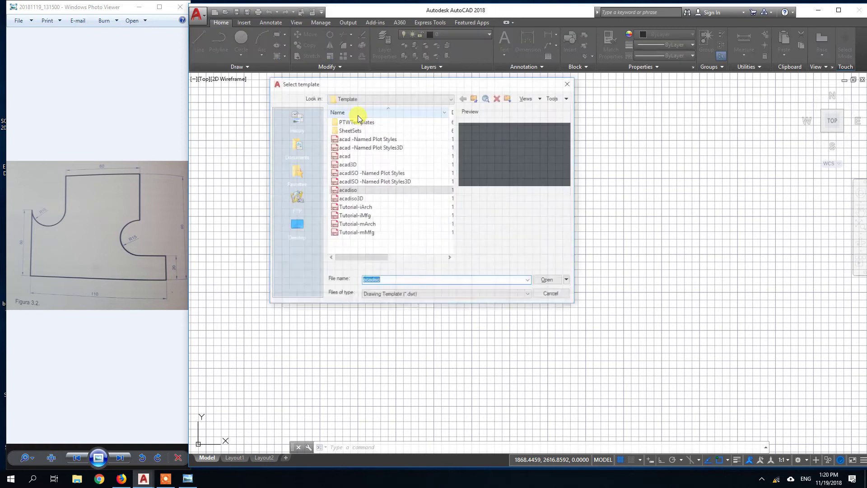
pyautogui.click(361, 190)
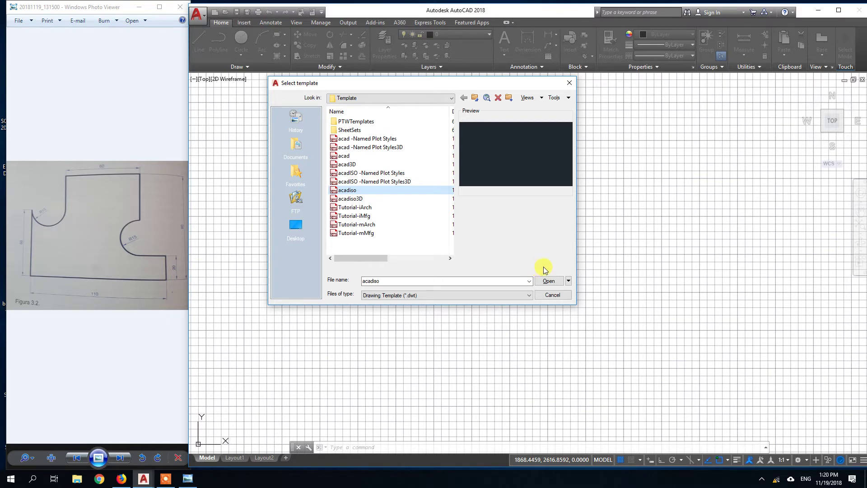
pyautogui.click(552, 279)
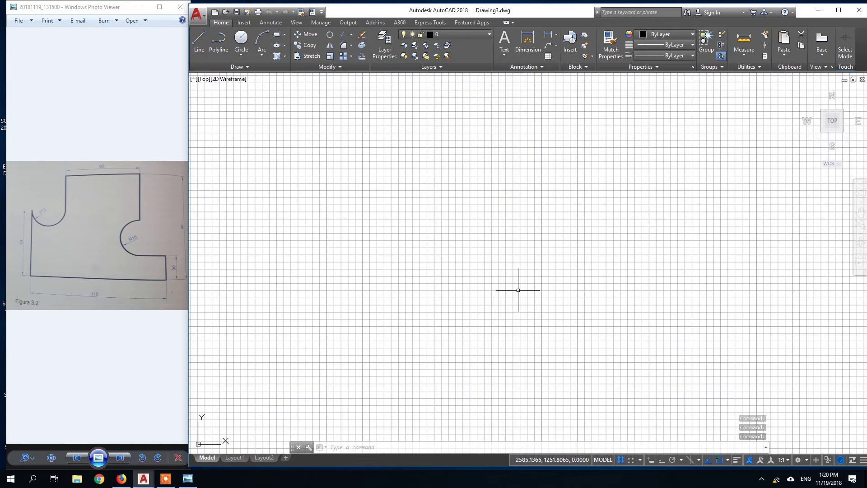
pyautogui.click(338, 440)
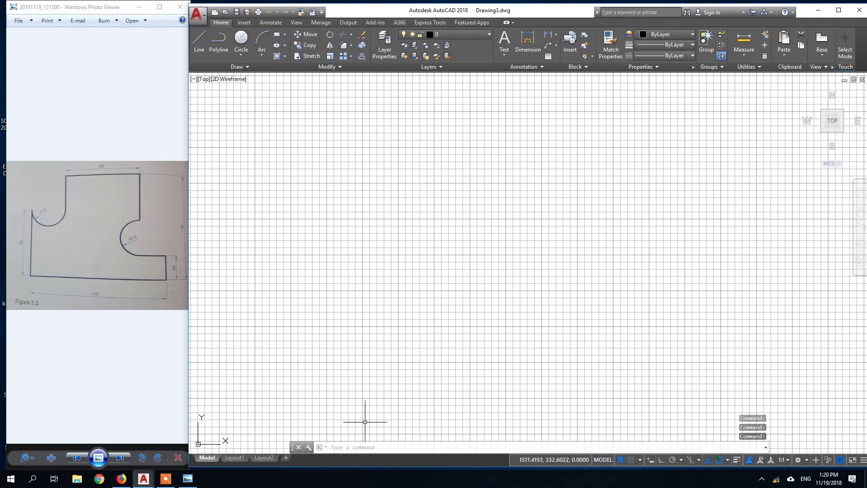
# Step: Keep the drawing limits at 0,0 to 420,297
pyautogui.write('limits')
pyautogui.press('Return')
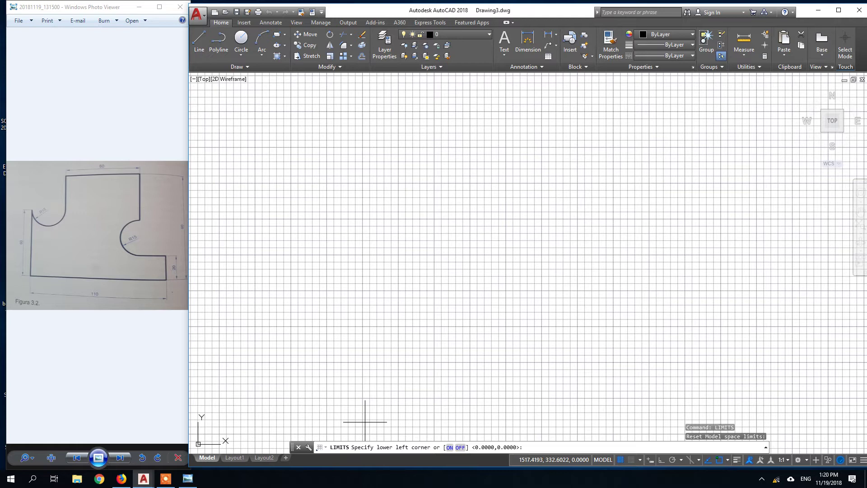
pyautogui.press('Return')
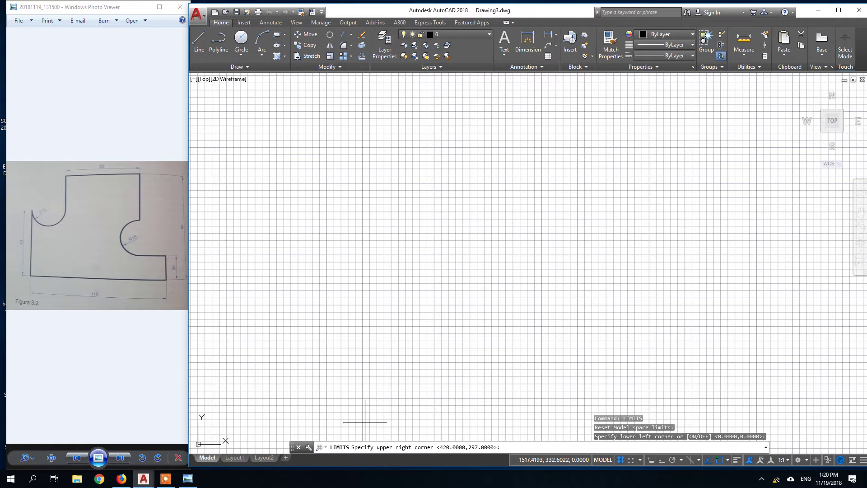
pyautogui.press('Return')
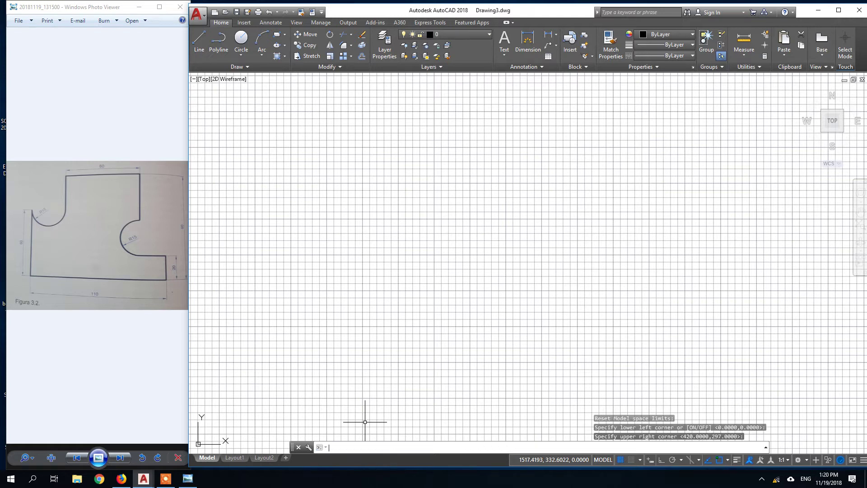
# Step: Set a 10-unit grid and stop it displaying beyond the limits
pyautogui.write('GRID')
pyautogui.press('Return')
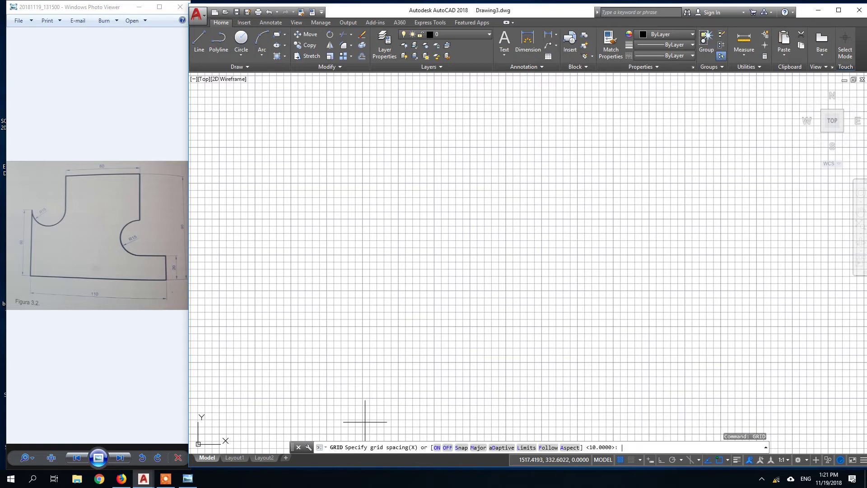
pyautogui.write('10')
pyautogui.press('Return')
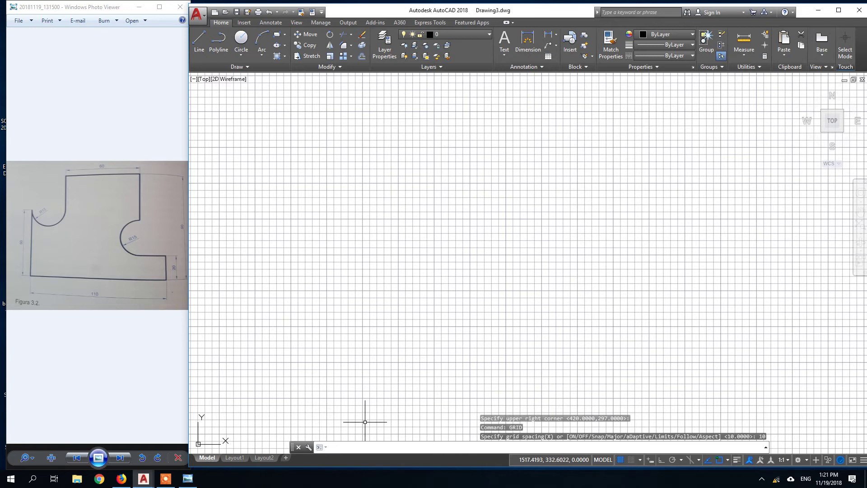
pyautogui.write('GRID')
pyautogui.press('Return')
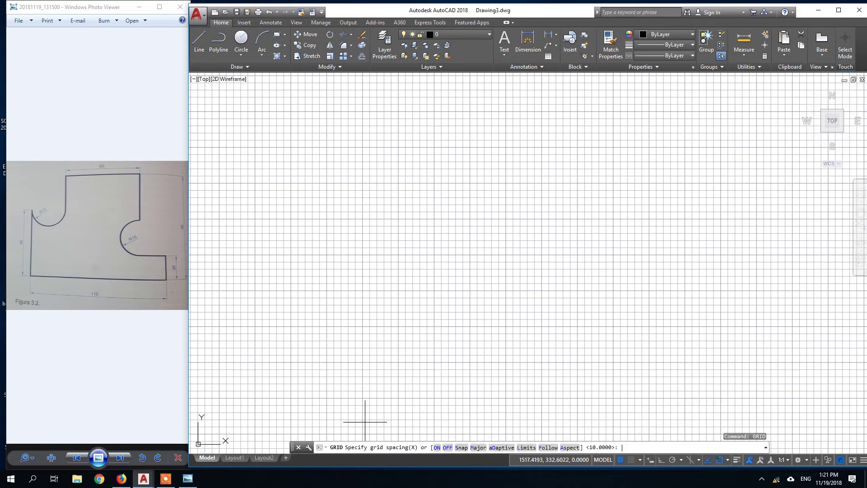
pyautogui.press('Return')
pyautogui.write('n')
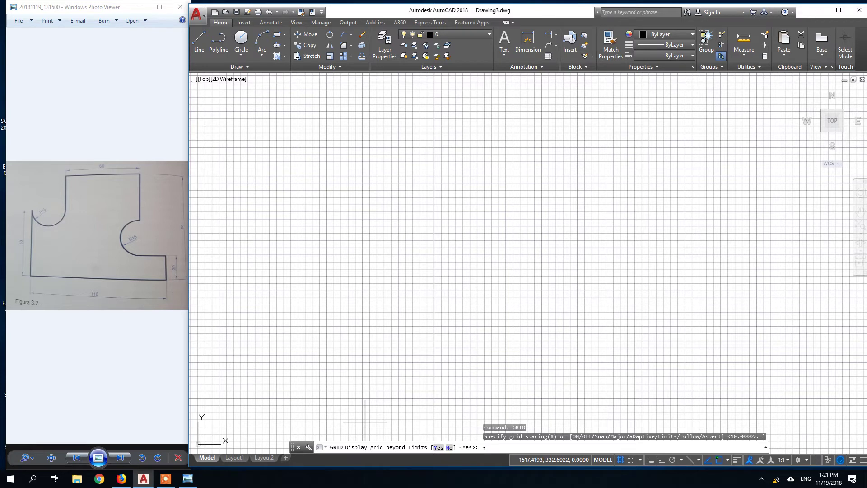
pyautogui.press('Return')
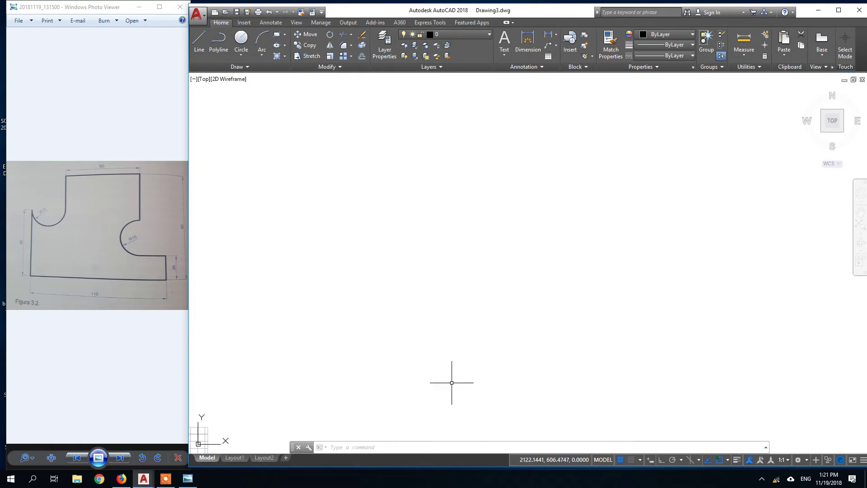
# Step: Set the snap spacing to 1
pyautogui.write('snap')
pyautogui.press('Return')
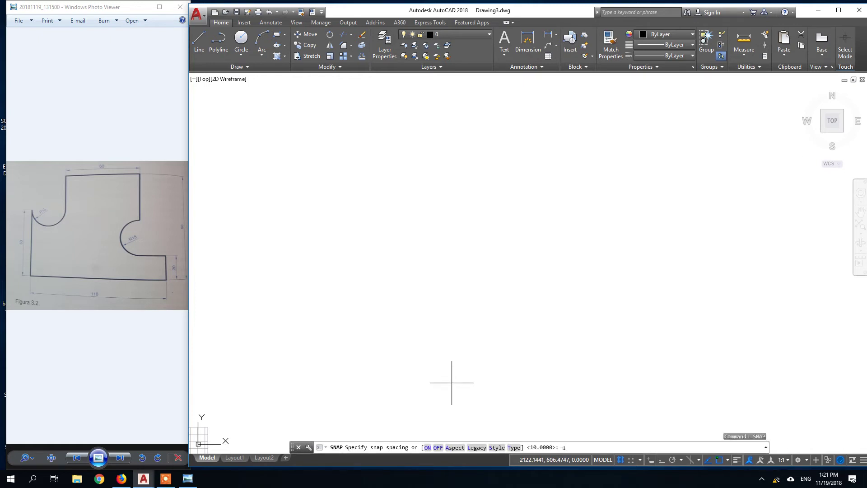
pyautogui.write('1')
pyautogui.press('Return')
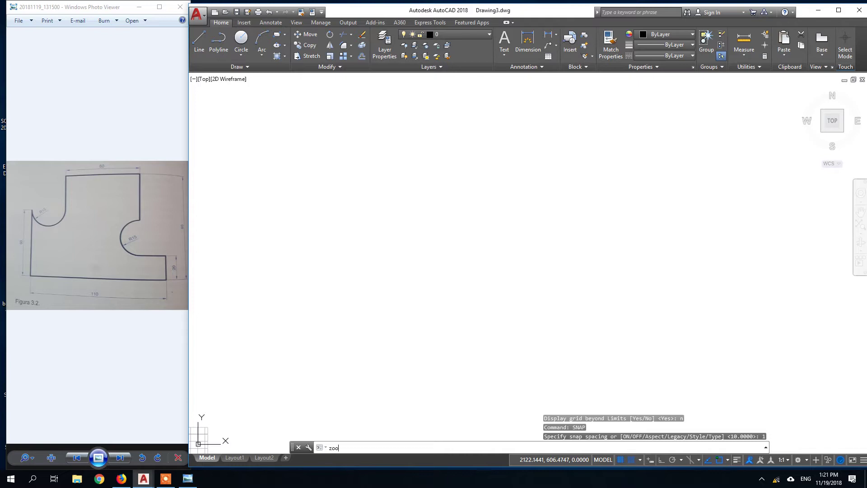
# Step: Zoom to All so the whole limited grid fits the view
pyautogui.write('m')
pyautogui.press('Return')
pyautogui.write('a')
pyautogui.press('Return')
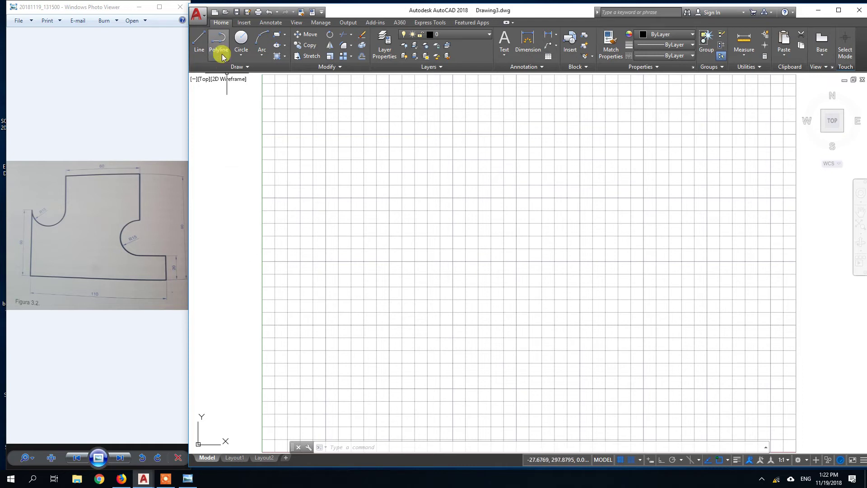
# Step: Start a polyline at 50,100 with starting and ending width 1.2
pyautogui.click(219, 40)
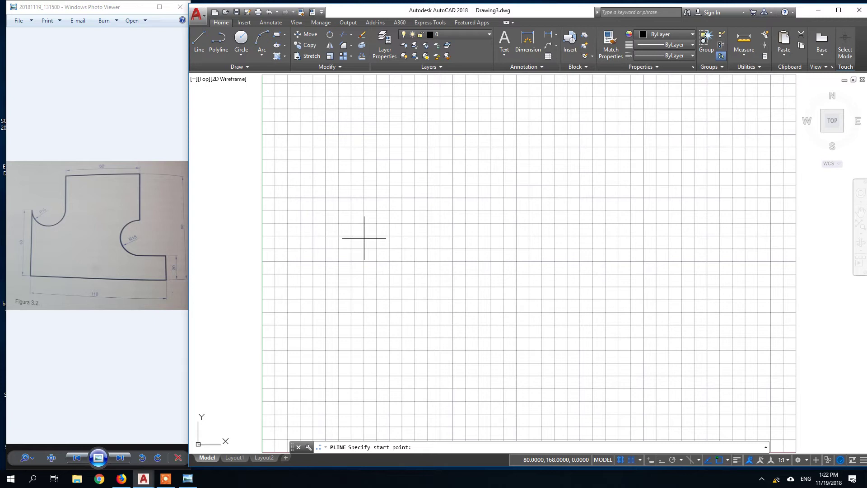
pyautogui.write('50,')
pyautogui.write('100')
pyautogui.press('Return')
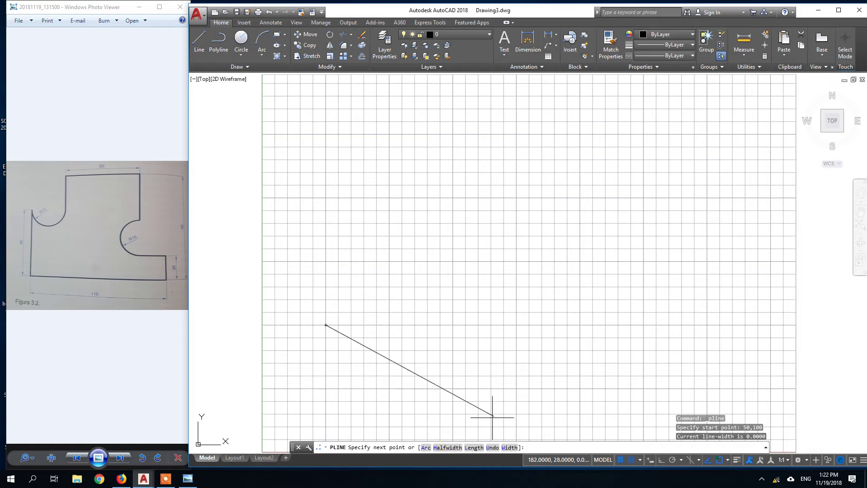
pyautogui.click(509, 447)
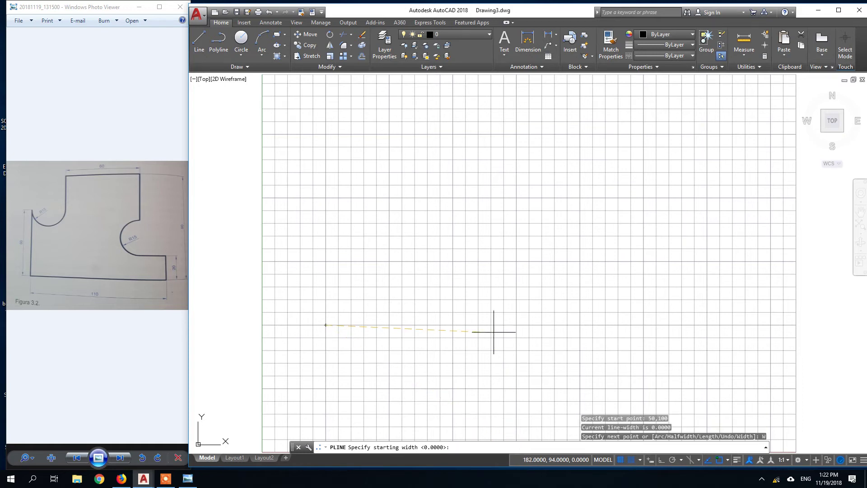
pyautogui.write('0.')
pyautogui.press('BackSpace')
pyautogui.write('1.2')
pyautogui.press('Return')
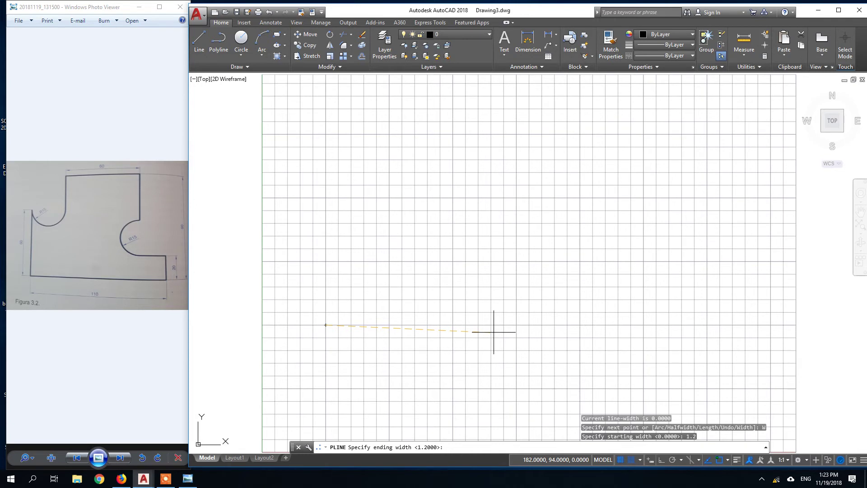
pyautogui.press('Return')
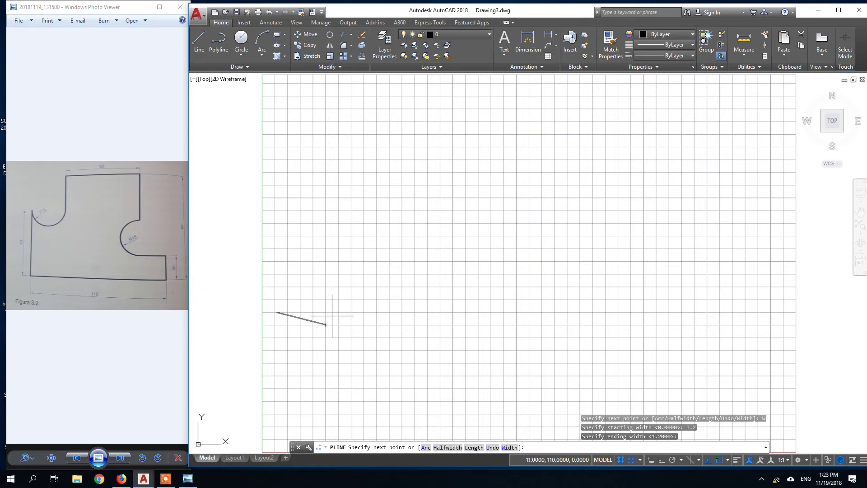
# Step: Draw the polyline's 110-unit base, 20-unit right side and 20-unit step left
pyautogui.write('@')
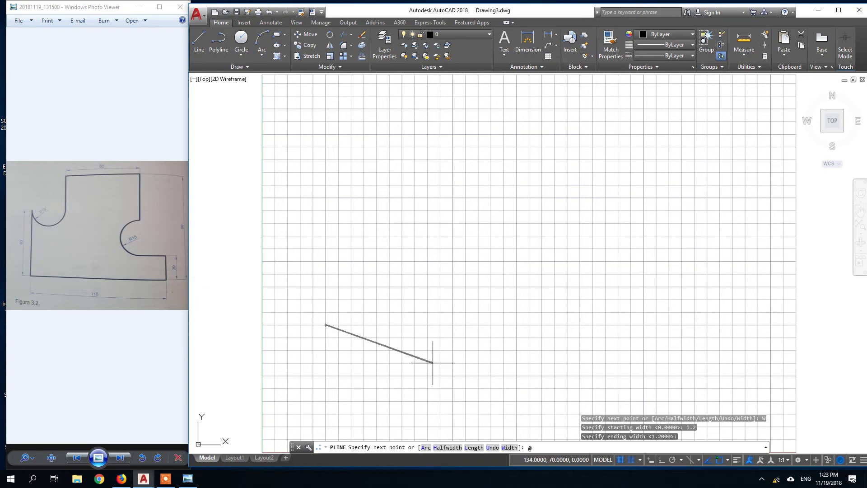
pyautogui.write('110,')
pyautogui.write('0')
pyautogui.press('Return')
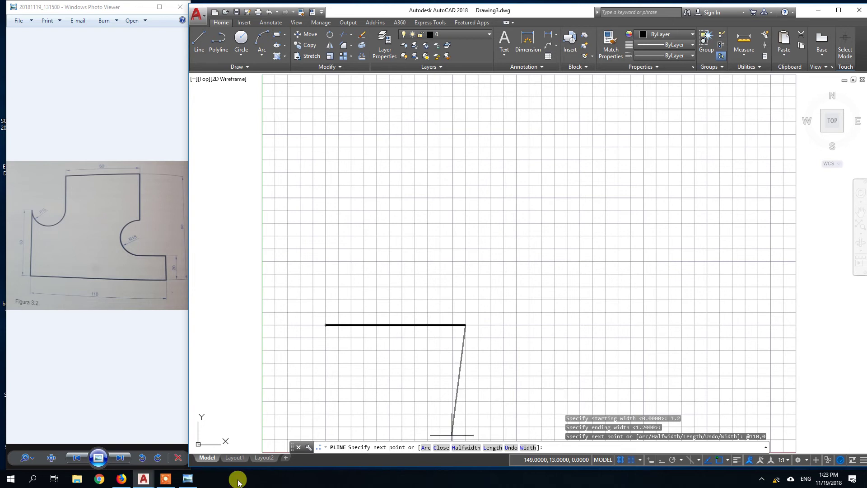
pyautogui.moveTo(567, 447)
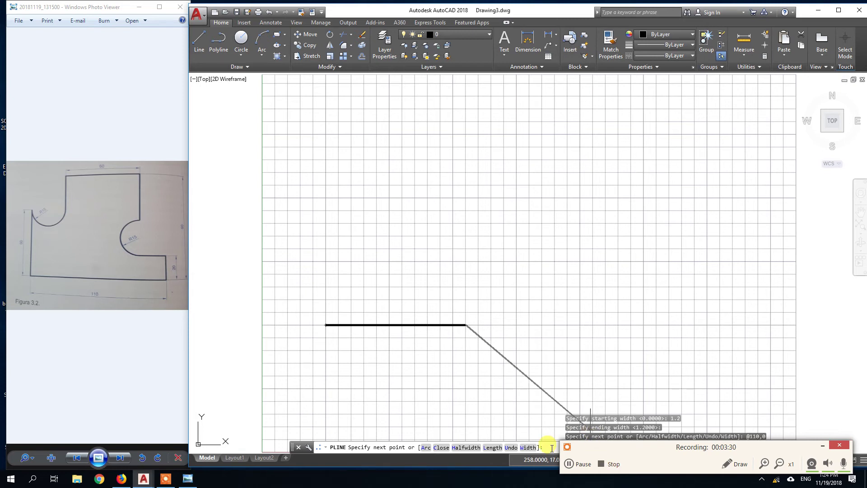
pyautogui.write('@10')
pyautogui.click(829, 447)
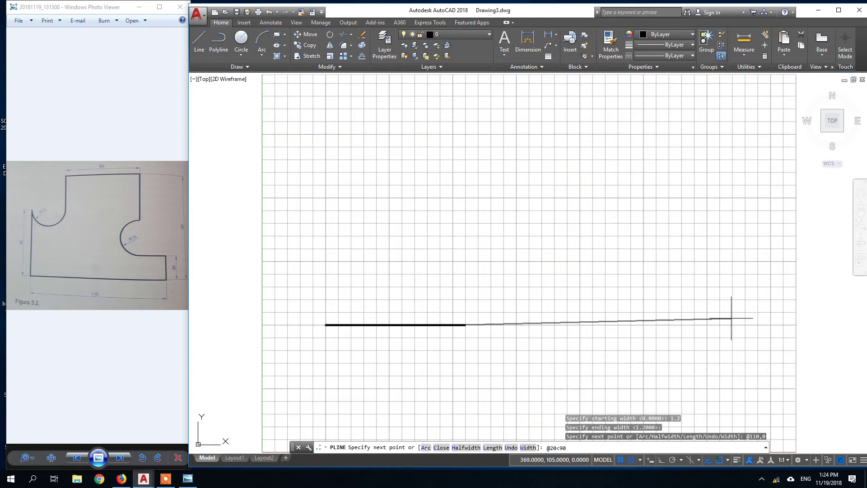
pyautogui.press('Return')
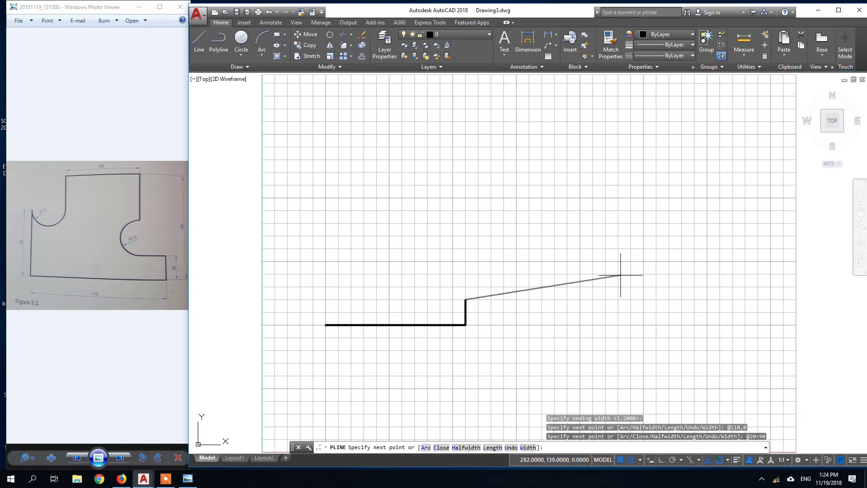
pyautogui.write('@-')
pyautogui.write('20')
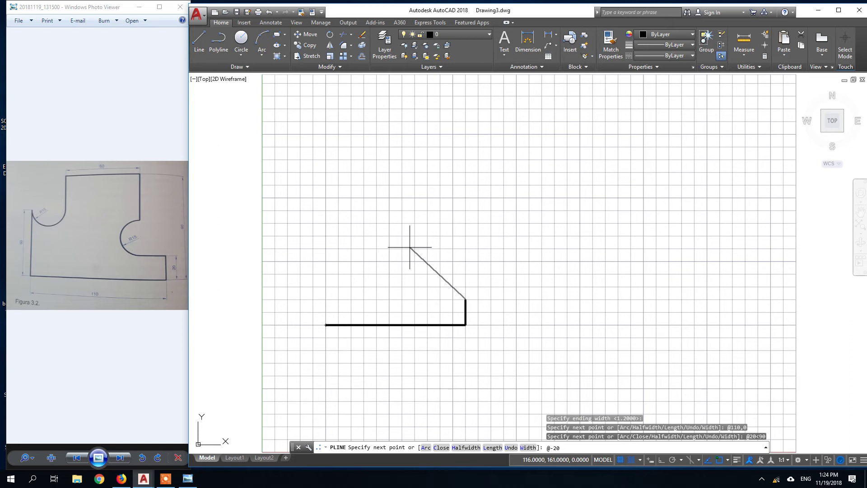
pyautogui.press('Return')
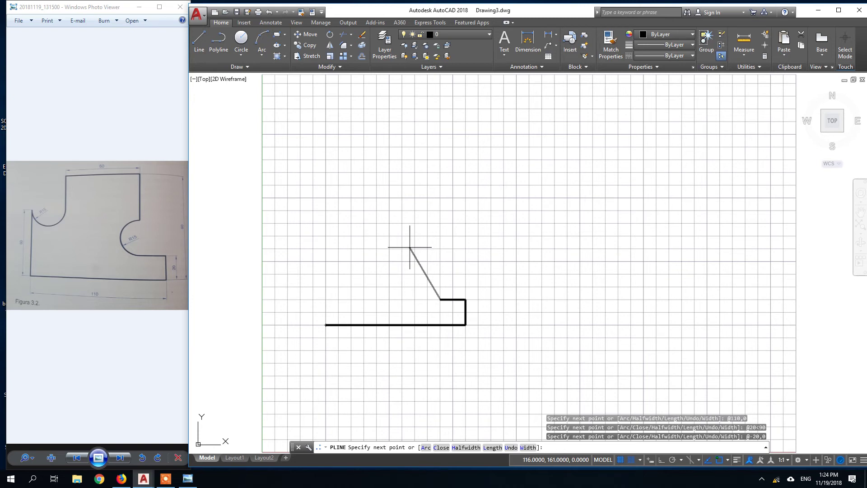
pyautogui.write('a')
pyautogui.press('Return')
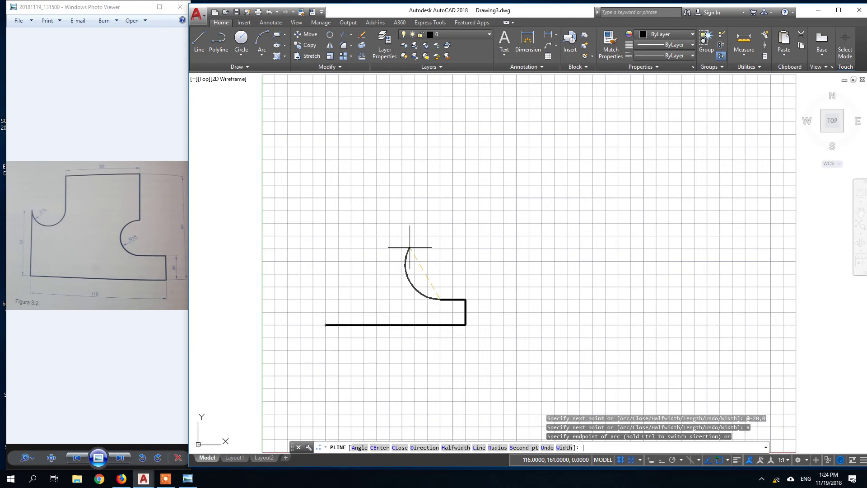
# Step: Draw the R15 notch as a -180° arc centred at @0,15, then resume line mode
pyautogui.write('ce')
pyautogui.press('Return')
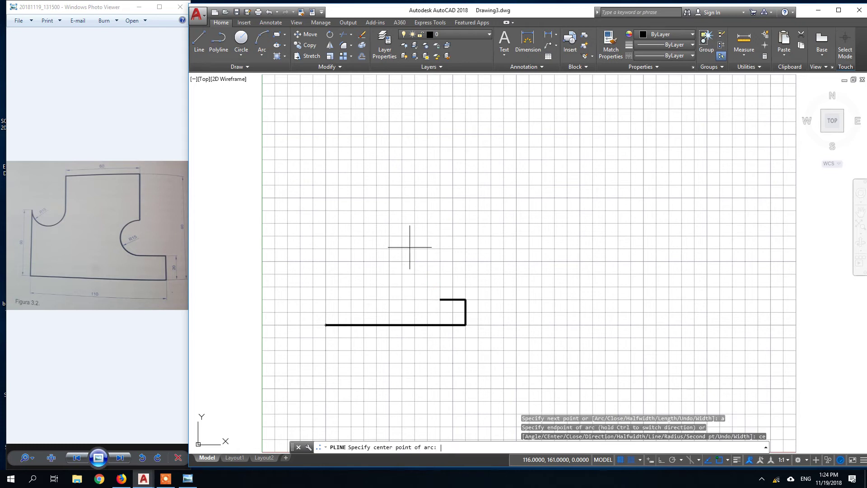
pyautogui.write('@0,')
pyautogui.write('15')
pyautogui.press('Return')
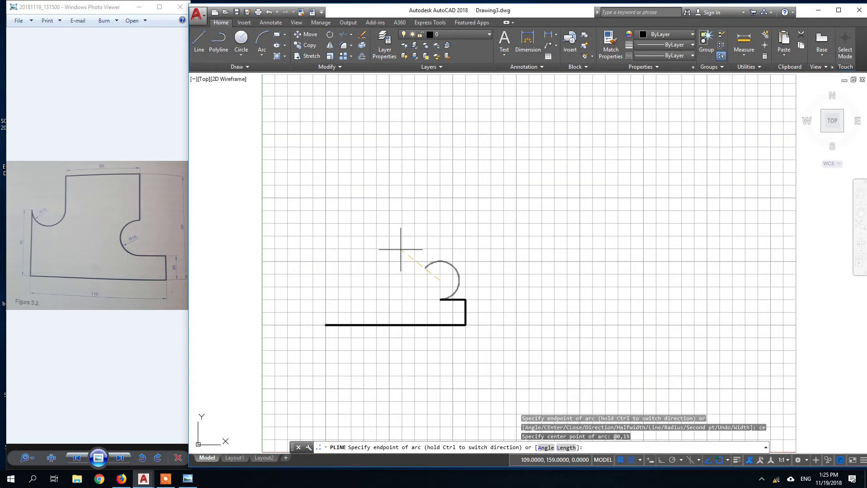
pyautogui.click(546, 448)
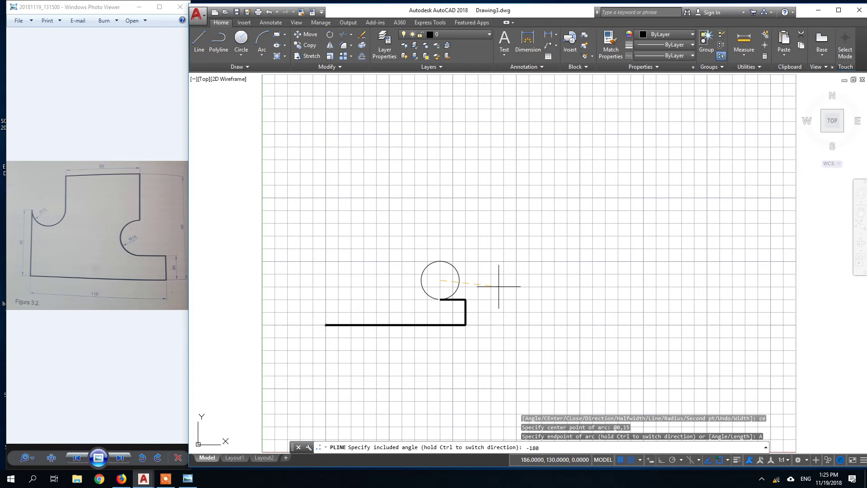
pyautogui.press('Return')
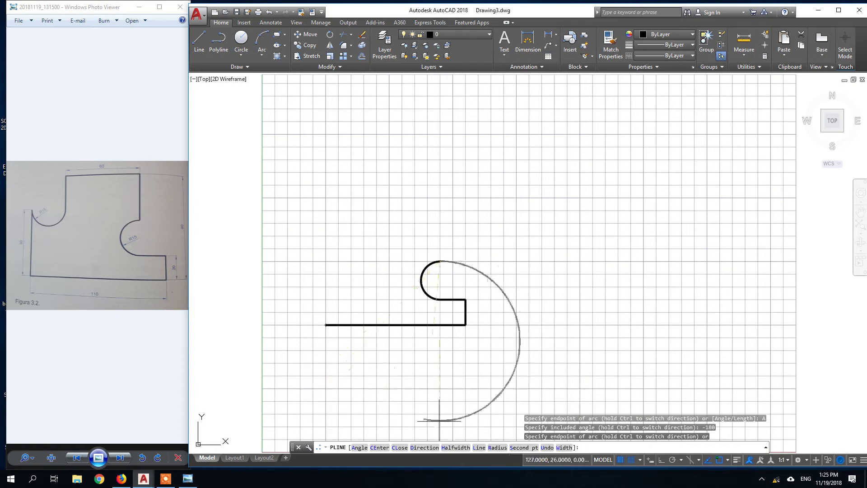
pyautogui.click(484, 441)
pyautogui.write('L')
pyautogui.press('Return')
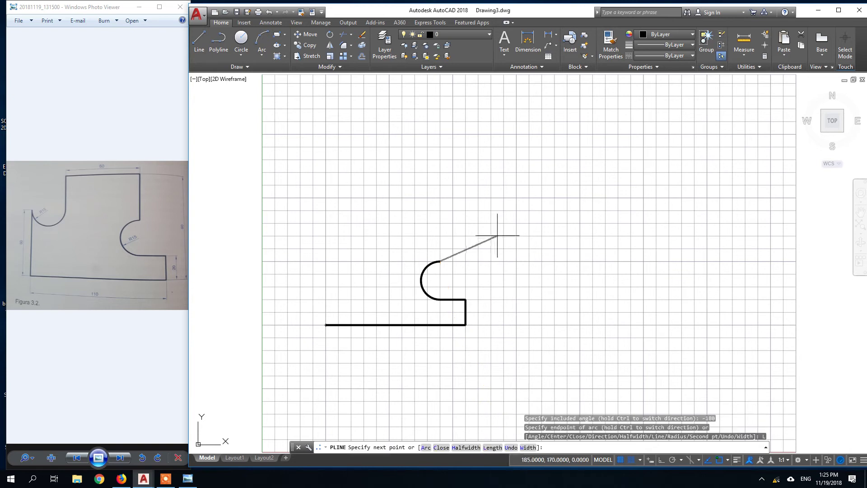
pyautogui.write('@')
# Step: Zoom and pan the reference photo to inspect the R15 notch
pyautogui.click(183, 236)
pyautogui.scroll(2, 158, 234)
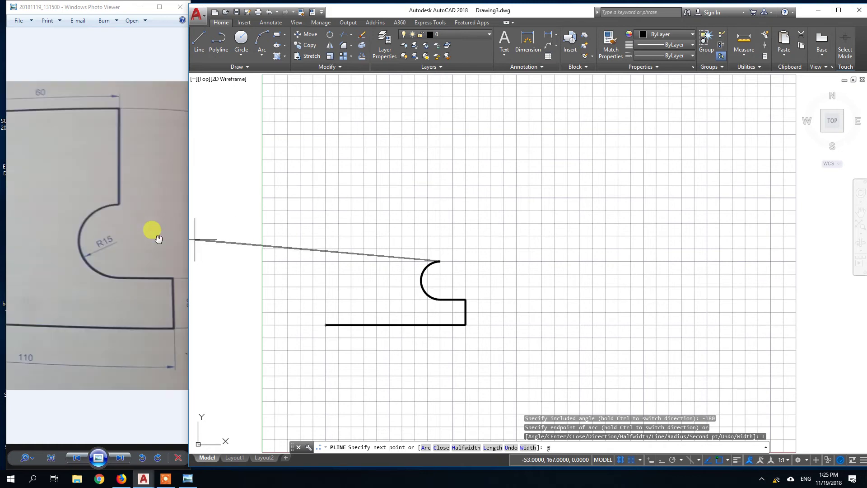
pyautogui.moveTo(151, 232); pyautogui.dragTo(48, 247)
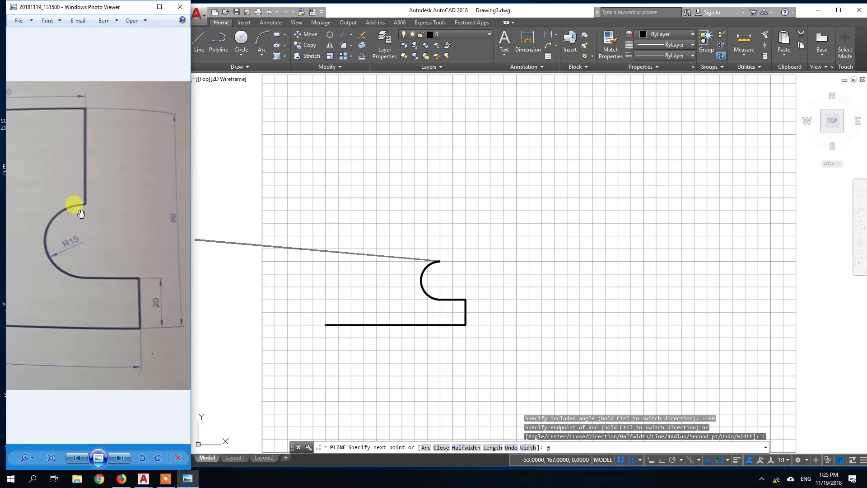
pyautogui.scroll(-2, 90, 213)
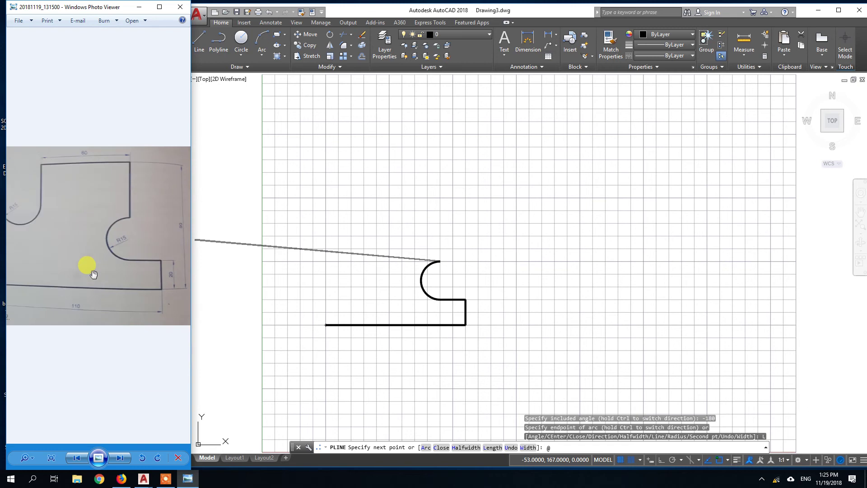
pyautogui.scroll(-1, 116, 253)
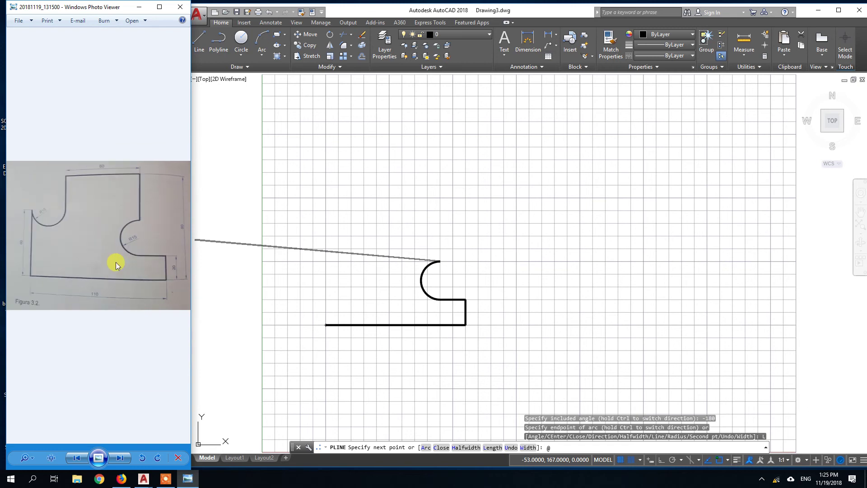
pyautogui.click(438, 214)
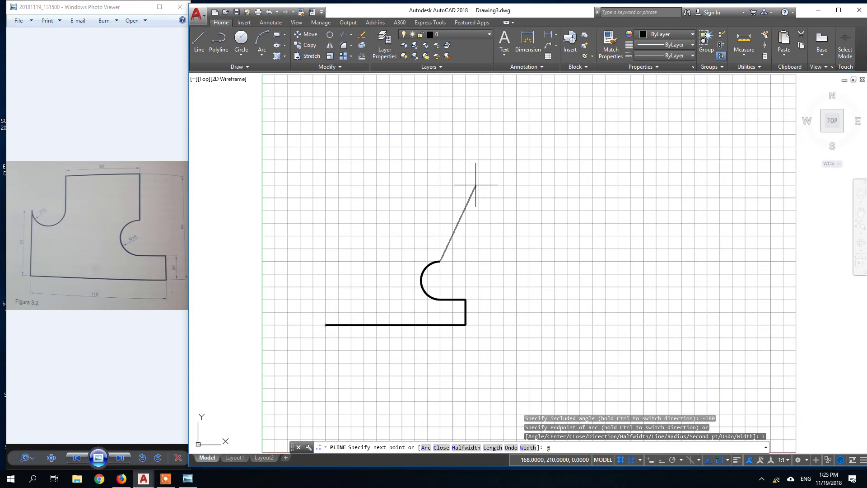
# Step: Add the 40-unit edge upward and the 60-unit top edge to the left
pyautogui.write('40<')
pyautogui.write('90')
pyautogui.press('Return')
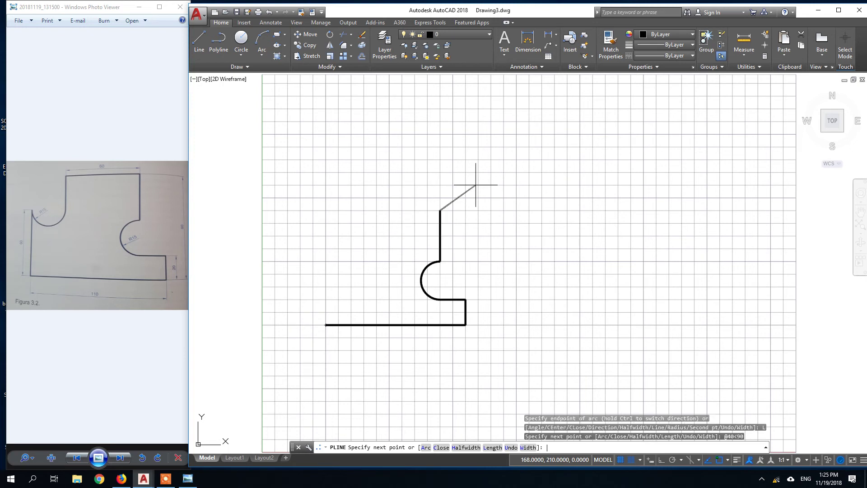
pyautogui.write('@')
pyautogui.scroll(2, 90, 154)
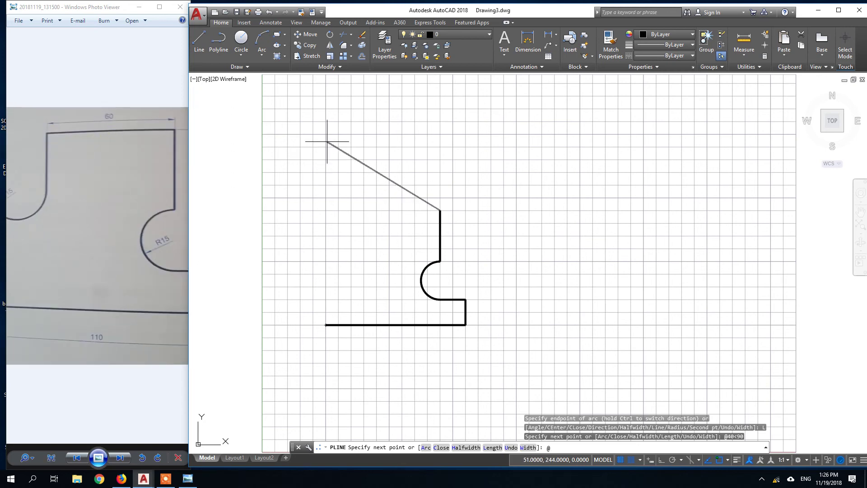
pyautogui.write('60,0')
pyautogui.press('Return')
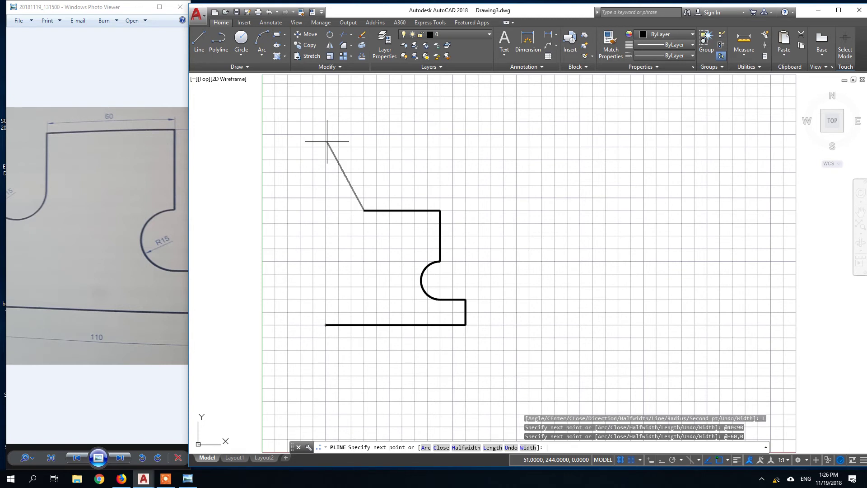
# Step: Check the left notch in the reference photo and add the 30-unit edge down
pyautogui.write('@')
pyautogui.moveTo(67, 244); pyautogui.dragTo(126, 243)
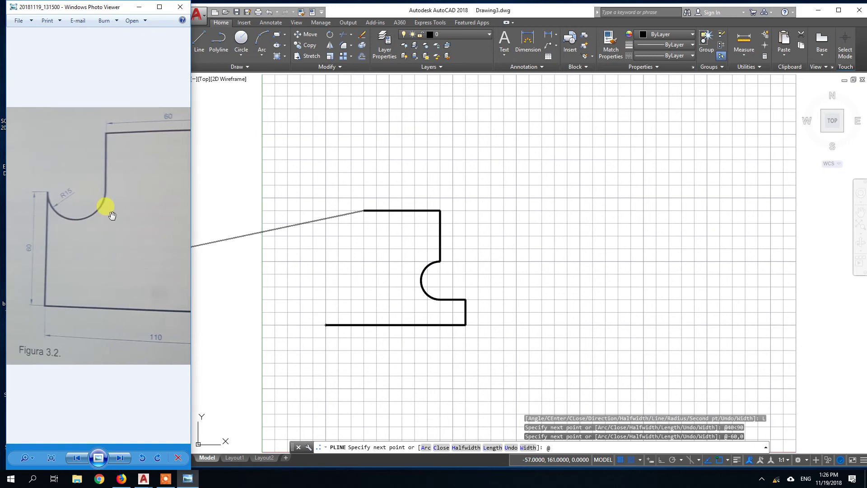
pyautogui.moveTo(92, 256)
pyautogui.mouseDown()
pyautogui.moveTo(86, 232)
pyautogui.moveTo(117, 235)
pyautogui.mouseUp()
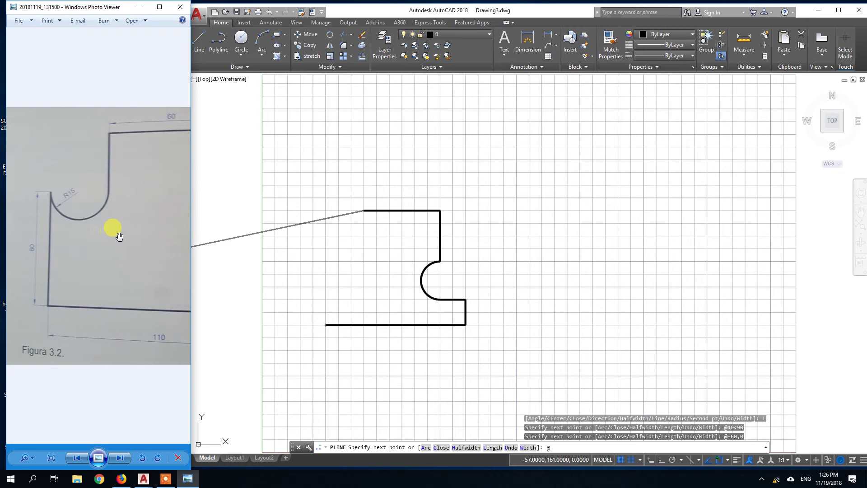
pyautogui.click(297, 234)
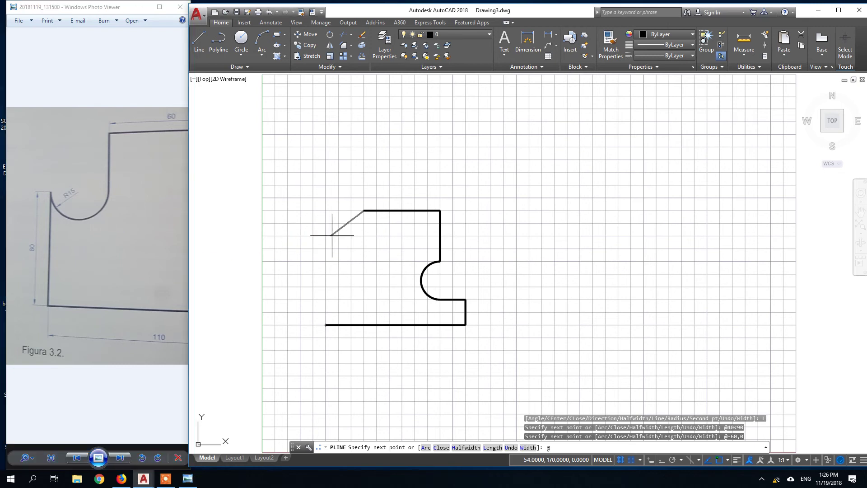
pyautogui.write(',-30')
pyautogui.press('Return')
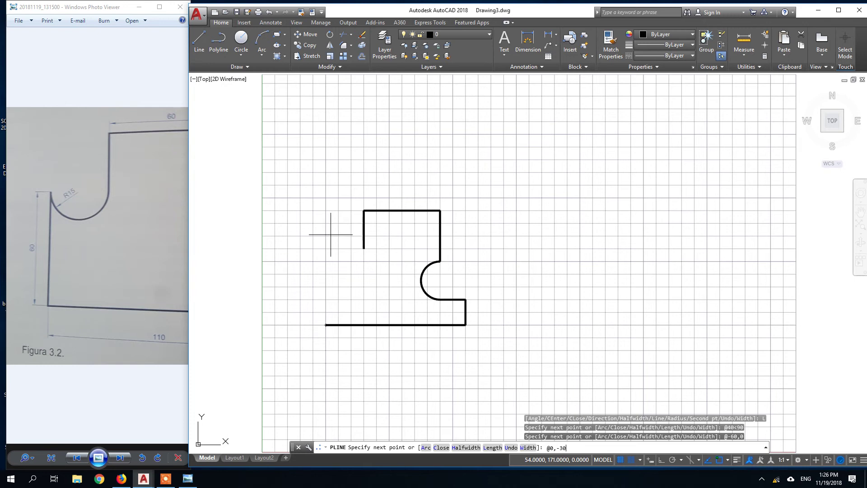
pyautogui.write('a')
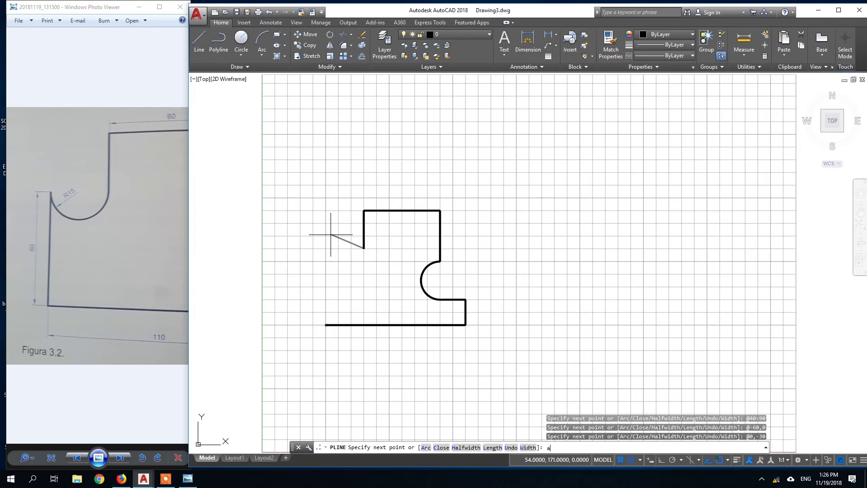
pyautogui.press('Return')
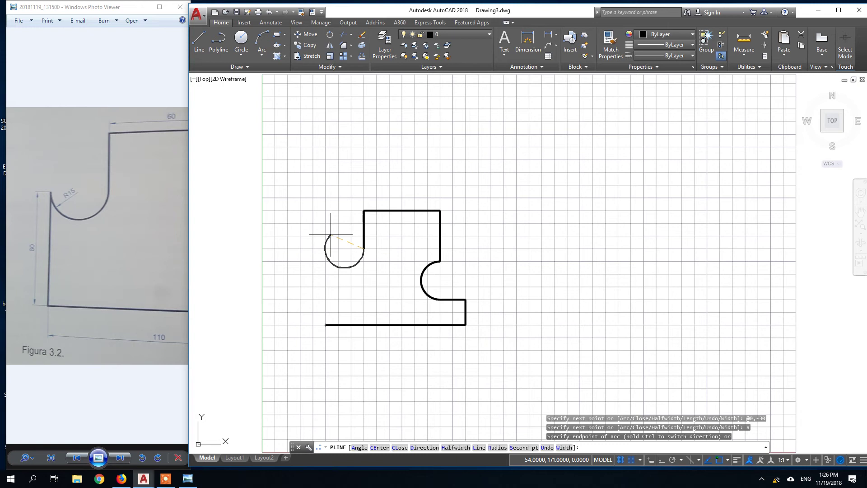
# Step: Draw the second notch as a -180° arc centred at @-15,0, then close the outline
pyautogui.click(379, 447)
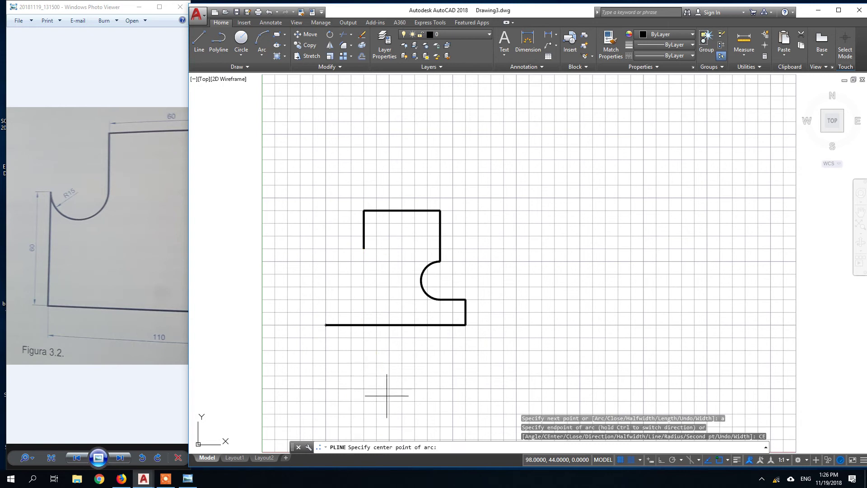
pyautogui.write('@-15,0')
pyautogui.press('Return')
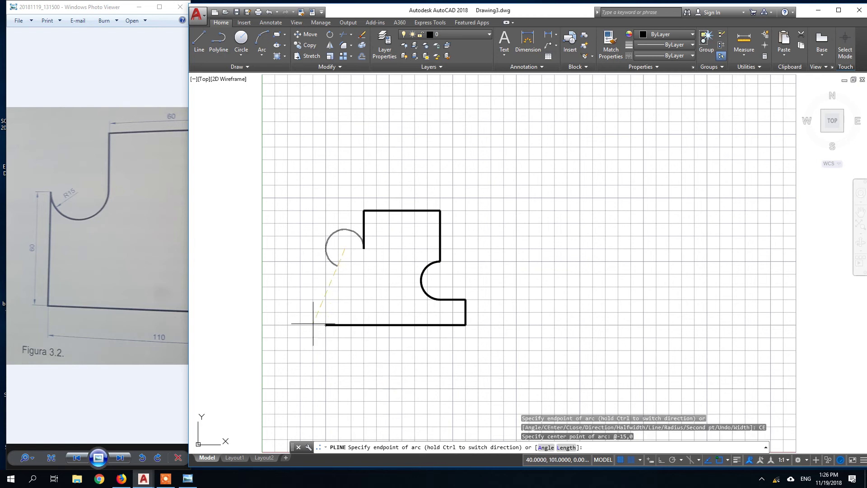
pyautogui.write('a')
pyautogui.press('Return')
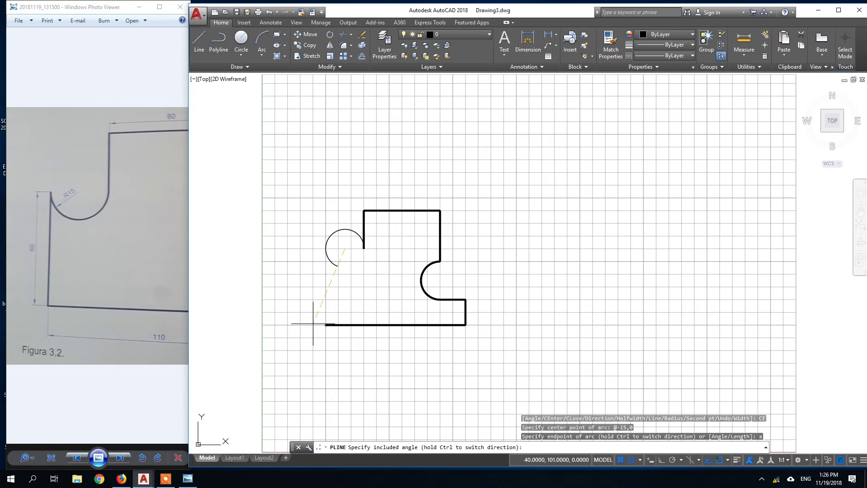
pyautogui.write('-')
pyautogui.write('180')
pyautogui.press('Return')
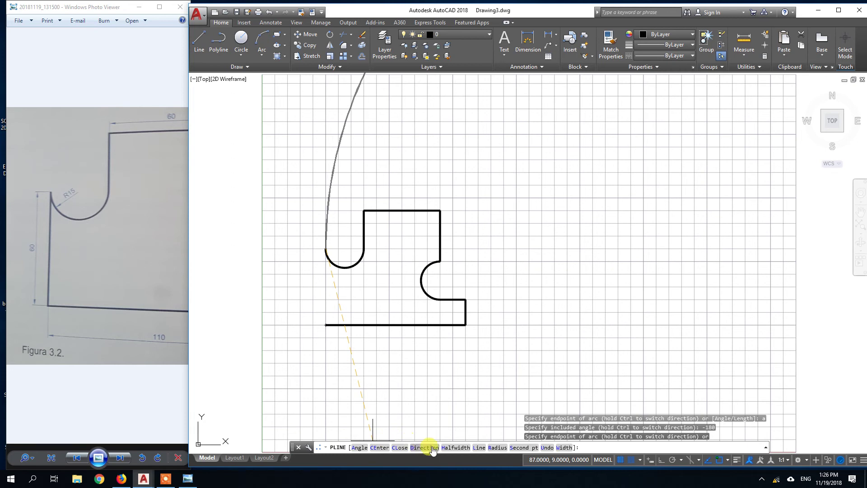
pyautogui.click(479, 448)
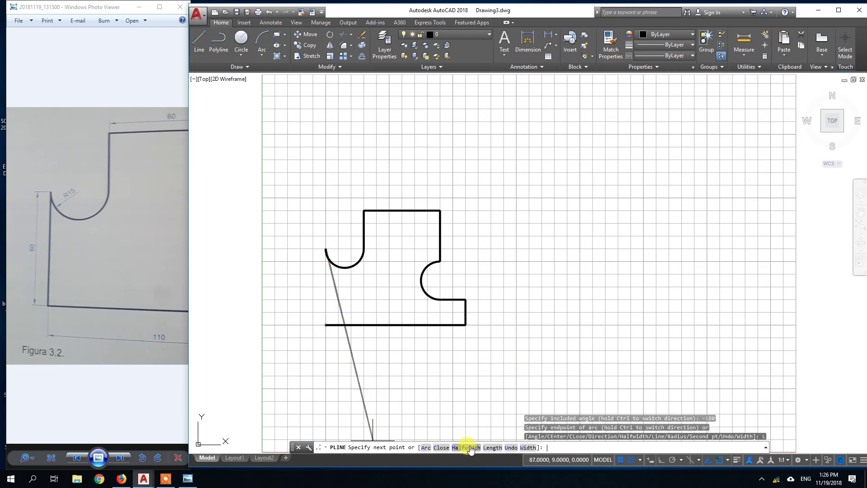
pyautogui.click(441, 447)
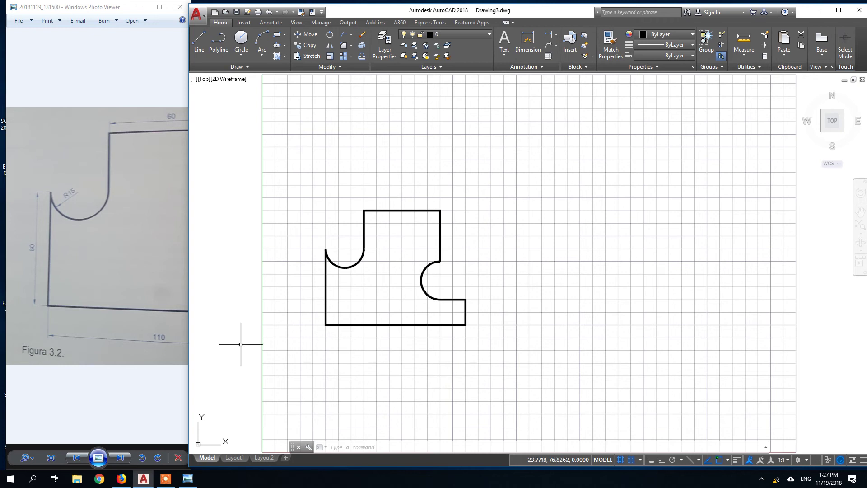
# Step: Start the second polyline at 250,100 and draw its 60-unit left edge upward
pyautogui.click(219, 41)
pyautogui.write('25')
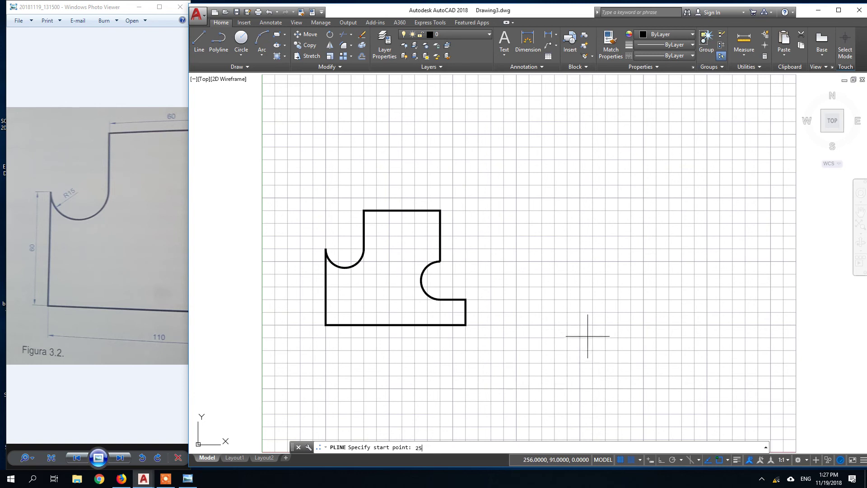
pyautogui.write('0,1')
pyautogui.write('00')
pyautogui.press('Return')
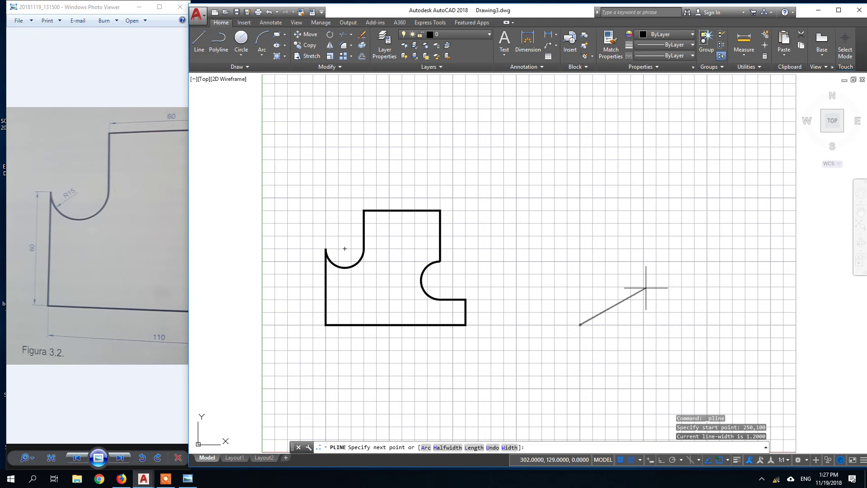
pyautogui.press('F8')
pyautogui.write('@0,')
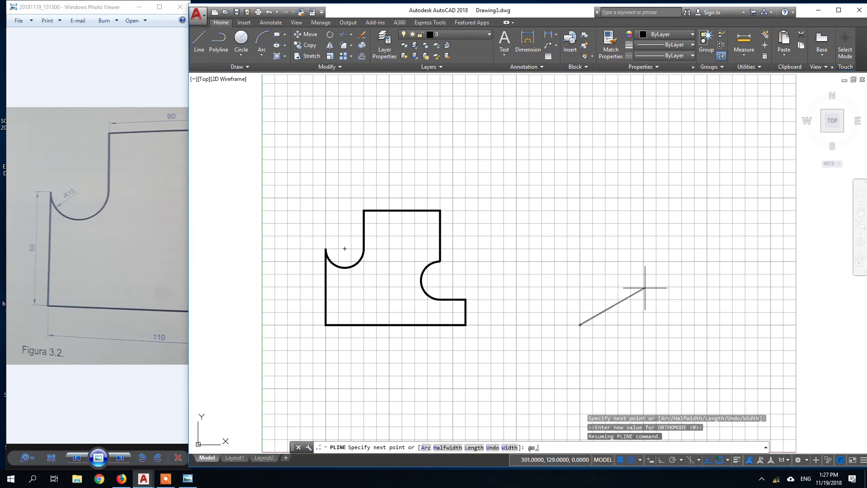
pyautogui.write('60')
pyautogui.press('Return')
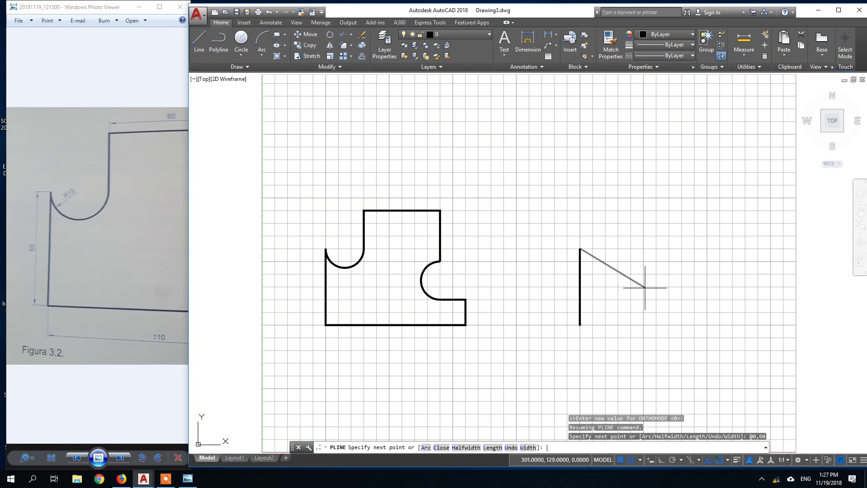
# Step: Add the R15 notch as a 180° arc centred 15 units right, back in line mode
pyautogui.click(427, 448)
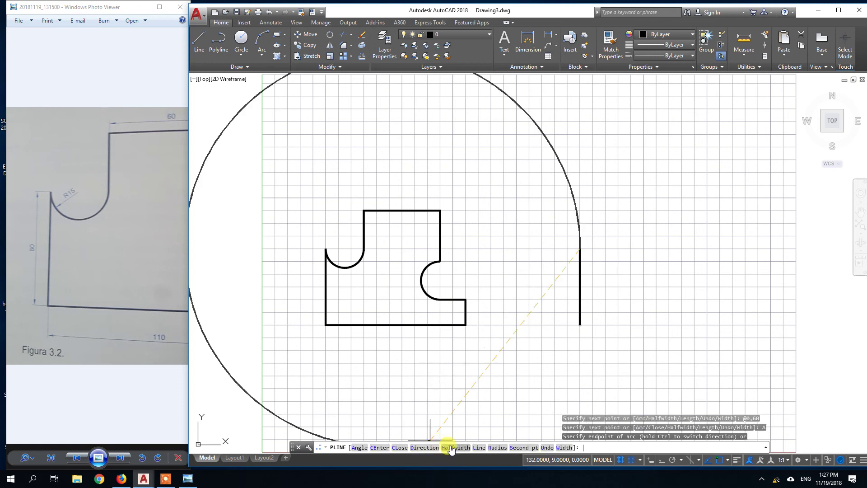
pyautogui.click(380, 447)
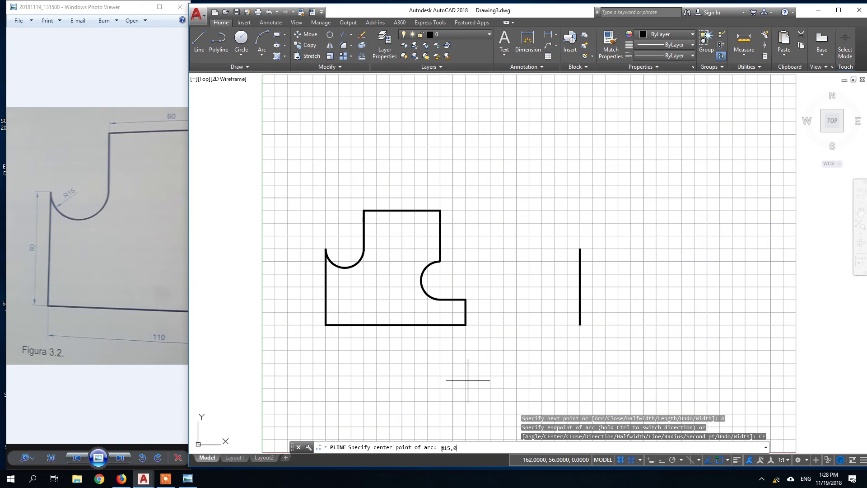
pyautogui.write('0')
pyautogui.press('Return')
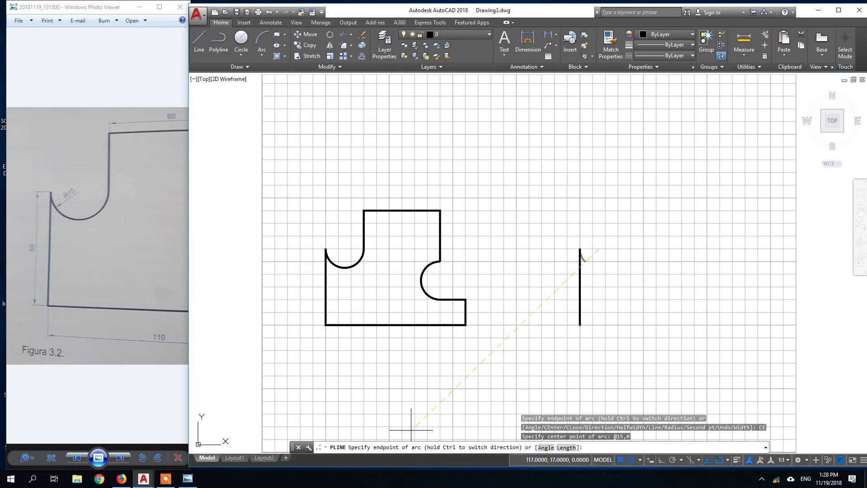
pyautogui.click(544, 447)
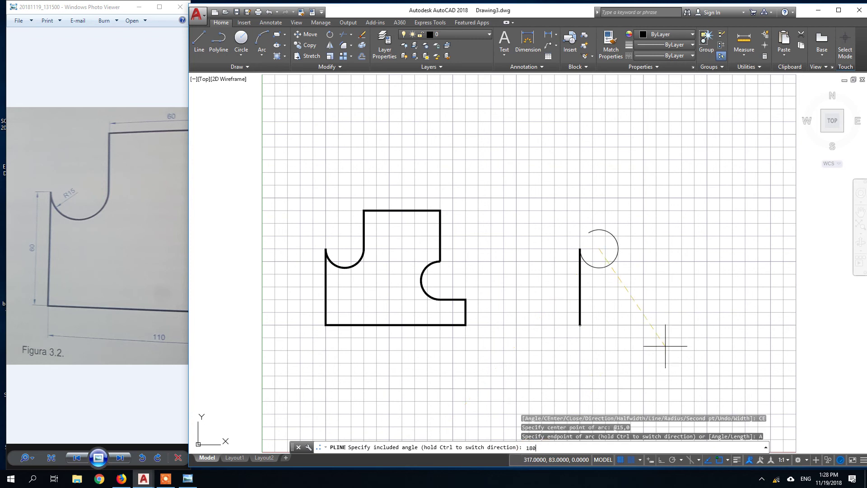
pyautogui.press('Return')
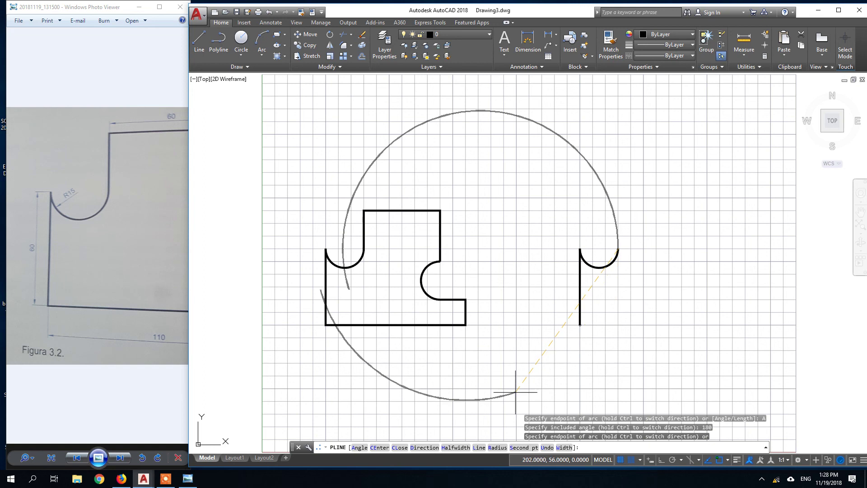
pyautogui.click(480, 447)
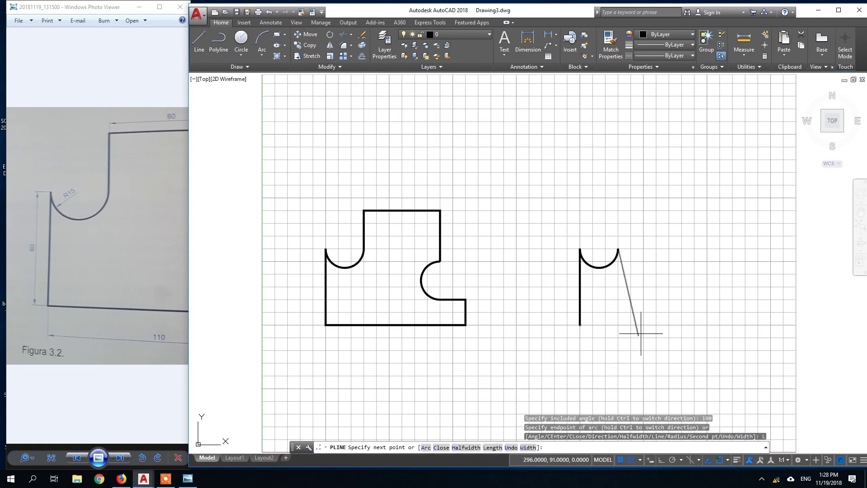
# Step: Add a 30-unit rise, the 60-unit top edge and a 40-unit drop on the right
pyautogui.write('@')
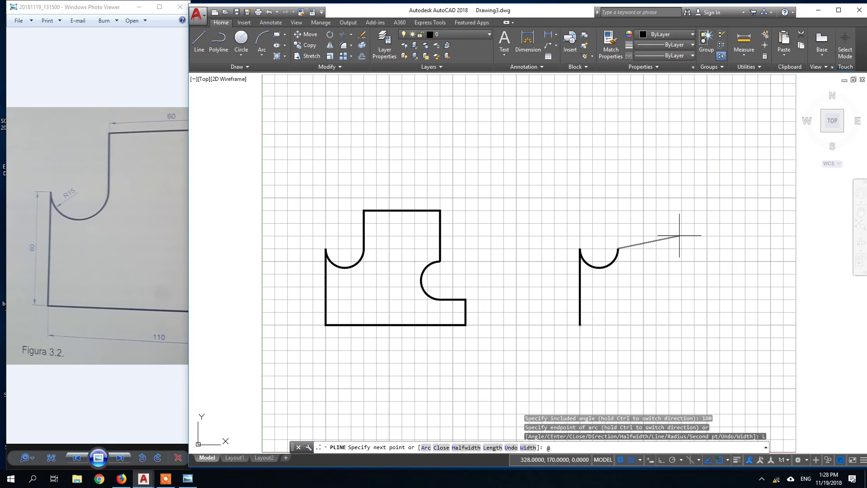
pyautogui.write('30<')
pyautogui.write('90')
pyautogui.press('Return')
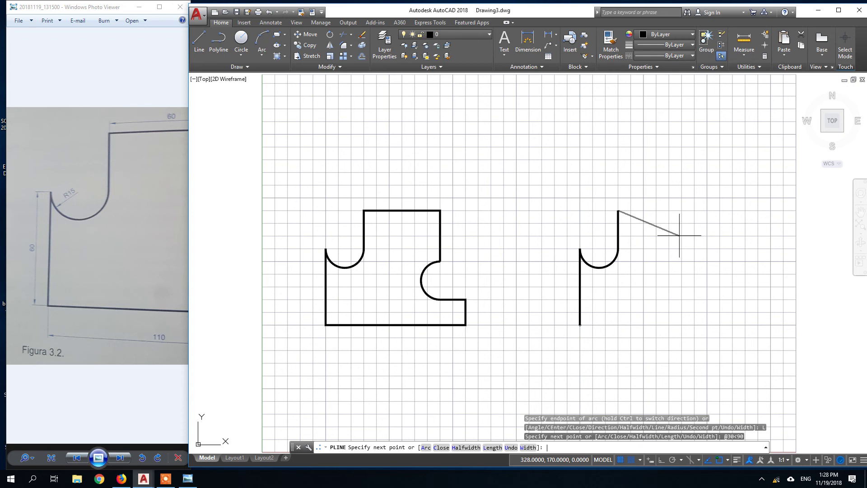
pyautogui.write('@60')
pyautogui.write(',0')
pyautogui.press('Return')
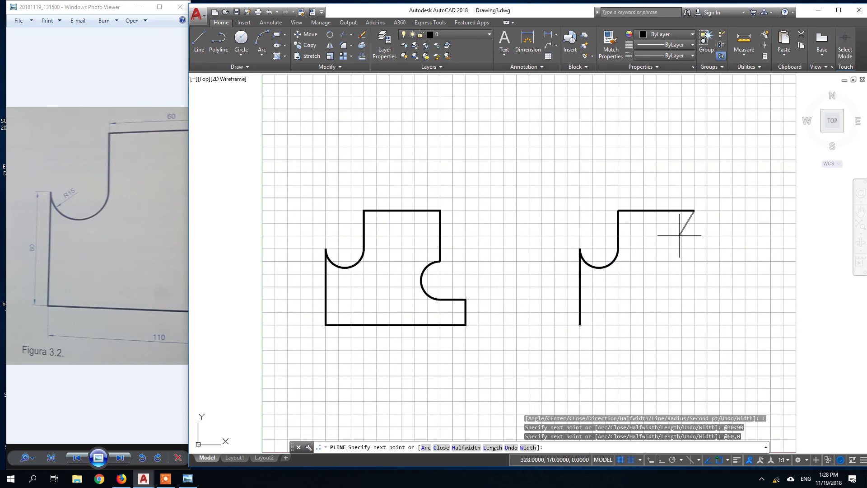
pyautogui.write('@')
pyautogui.write('70')
pyautogui.press('Return')
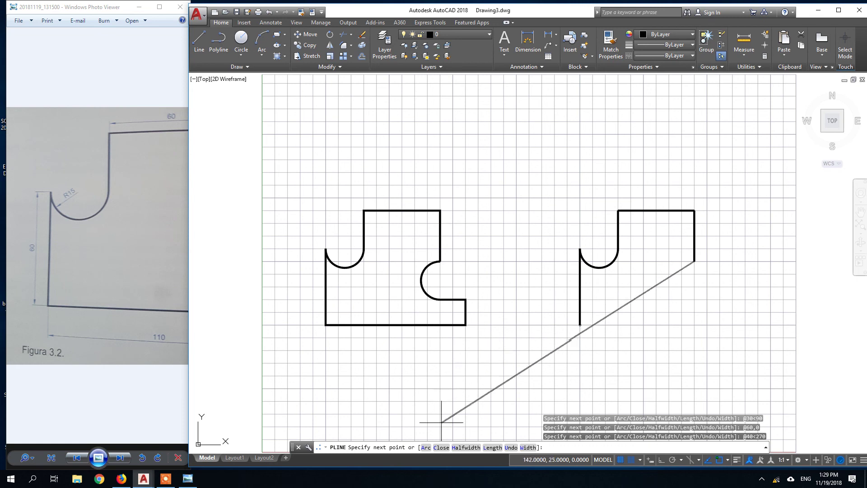
pyautogui.click(426, 447)
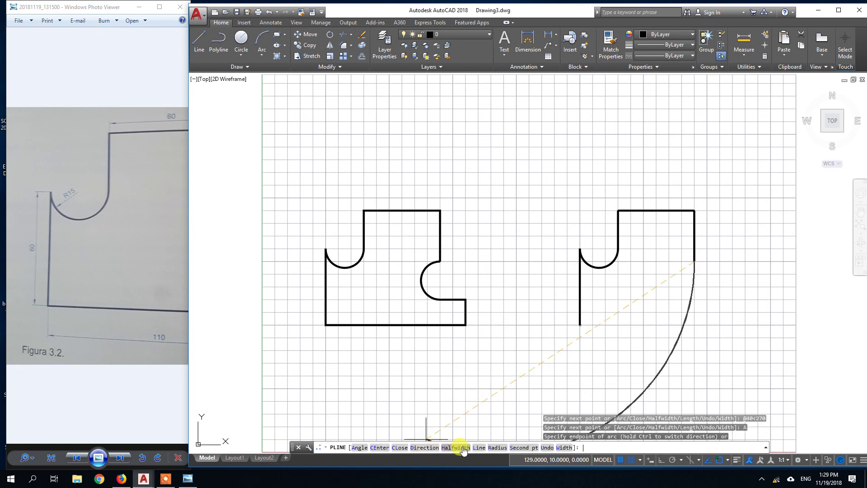
# Step: Draw the right R15 notch as a 180° arc centred at @0,-15
pyautogui.click(379, 447)
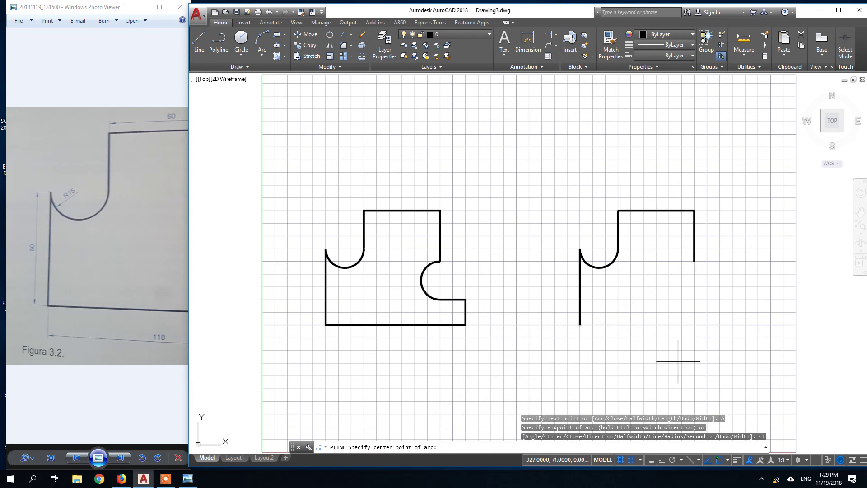
pyautogui.write('@')
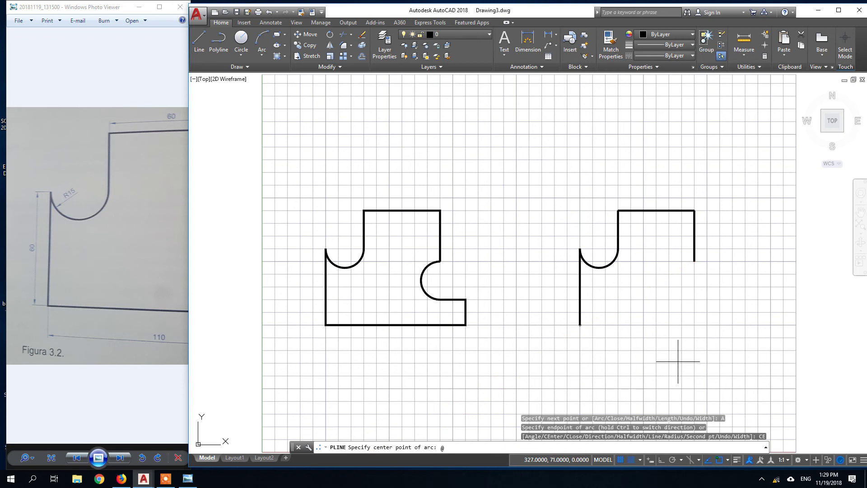
pyautogui.write('0,')
pyautogui.write('-15')
pyautogui.press('Return')
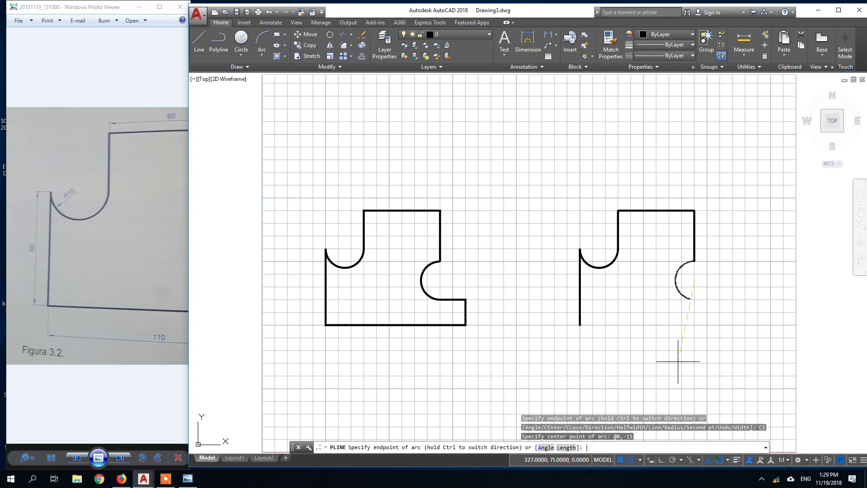
pyautogui.write('a')
pyautogui.press('Return')
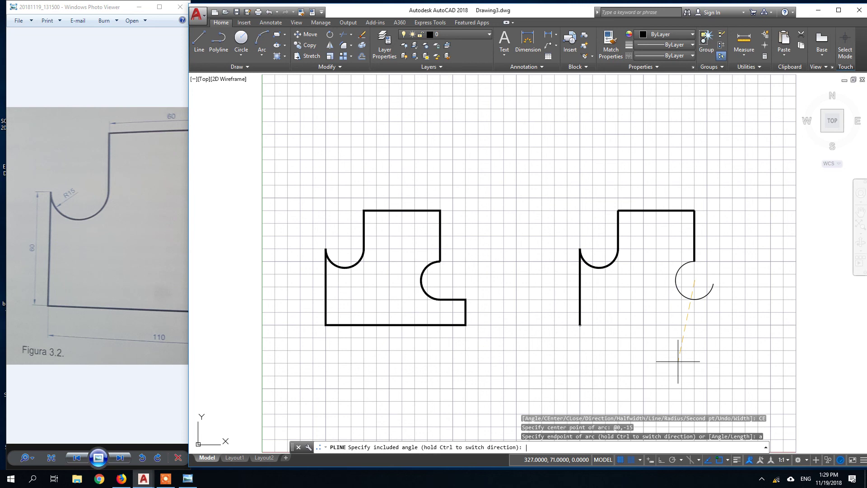
pyautogui.write('18')
pyautogui.press('Return')
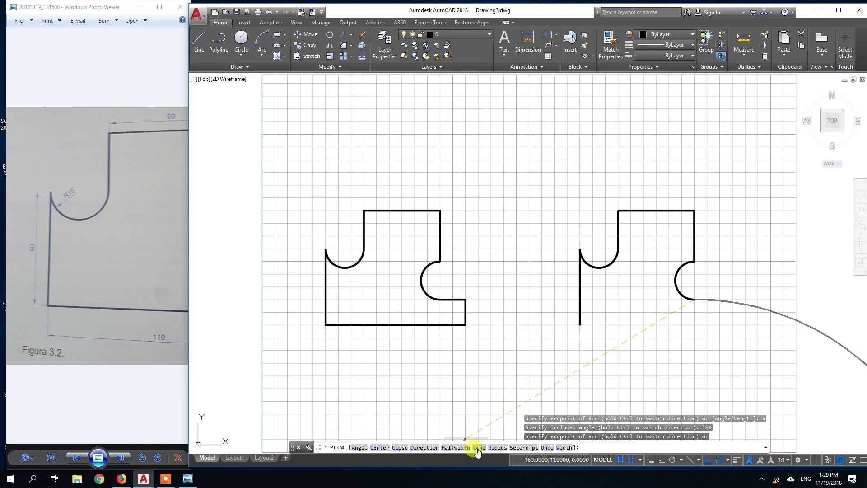
pyautogui.write('L')
pyautogui.press('Return')
pyautogui.write('@20,0')
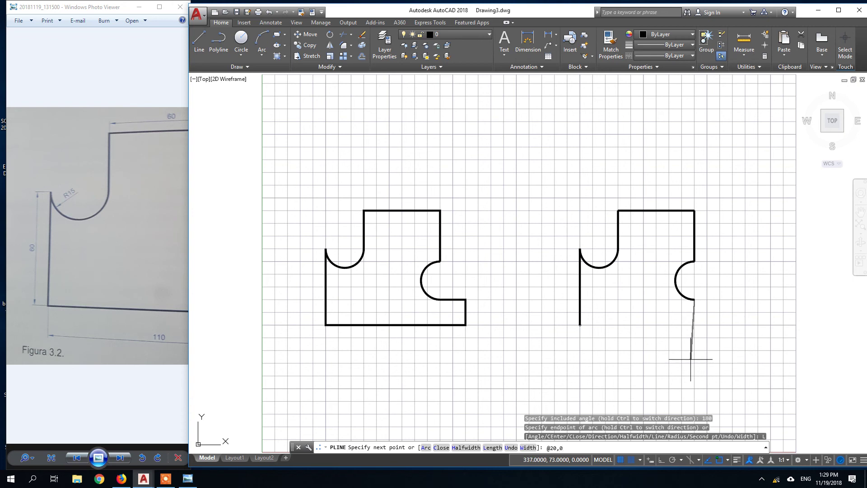
pyautogui.press('Return')
pyautogui.write('@')
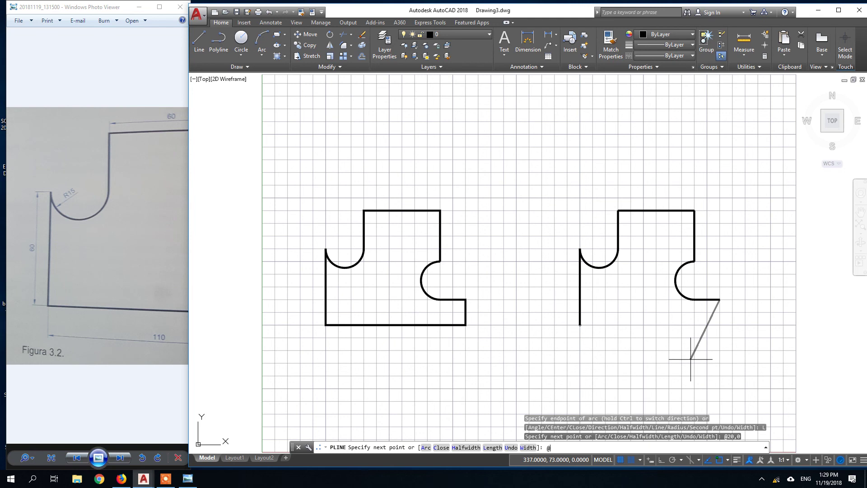
pyautogui.write('0,-20')
pyautogui.press('Return')
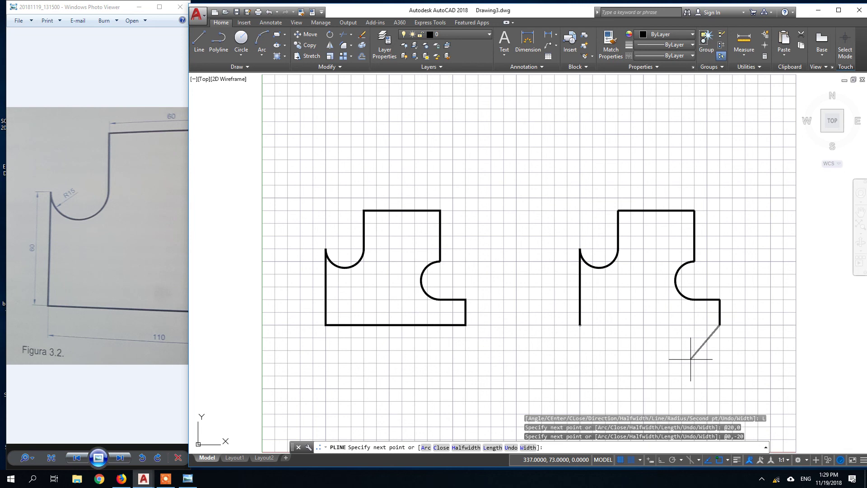
pyautogui.write('@-')
pyautogui.write('11')
pyautogui.write('0')
pyautogui.press('Return')
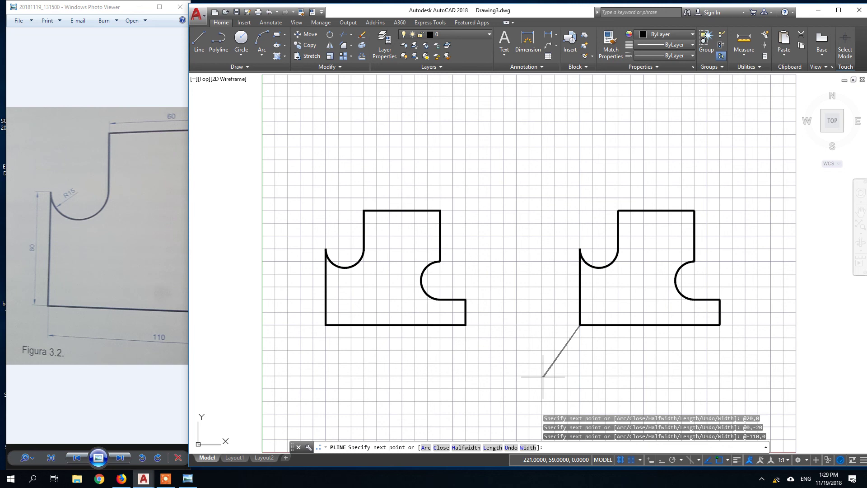
pyautogui.press('Return')
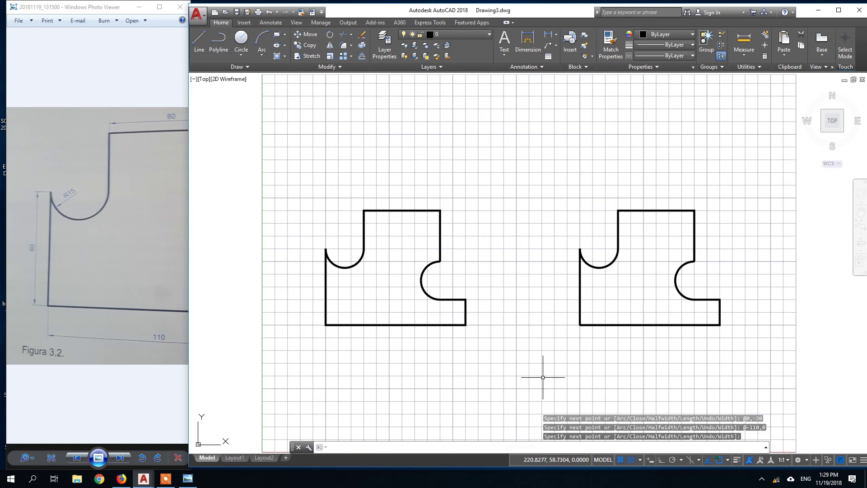